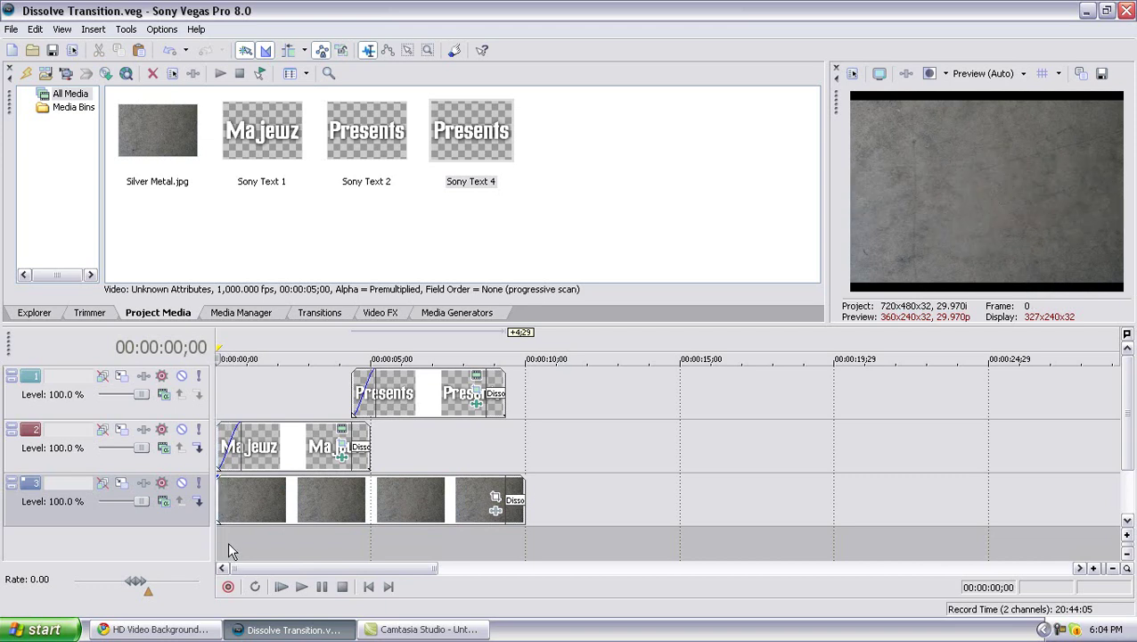
Step: Play back the finished dissolve transition intro and stop the playback past its end
click(303, 590)
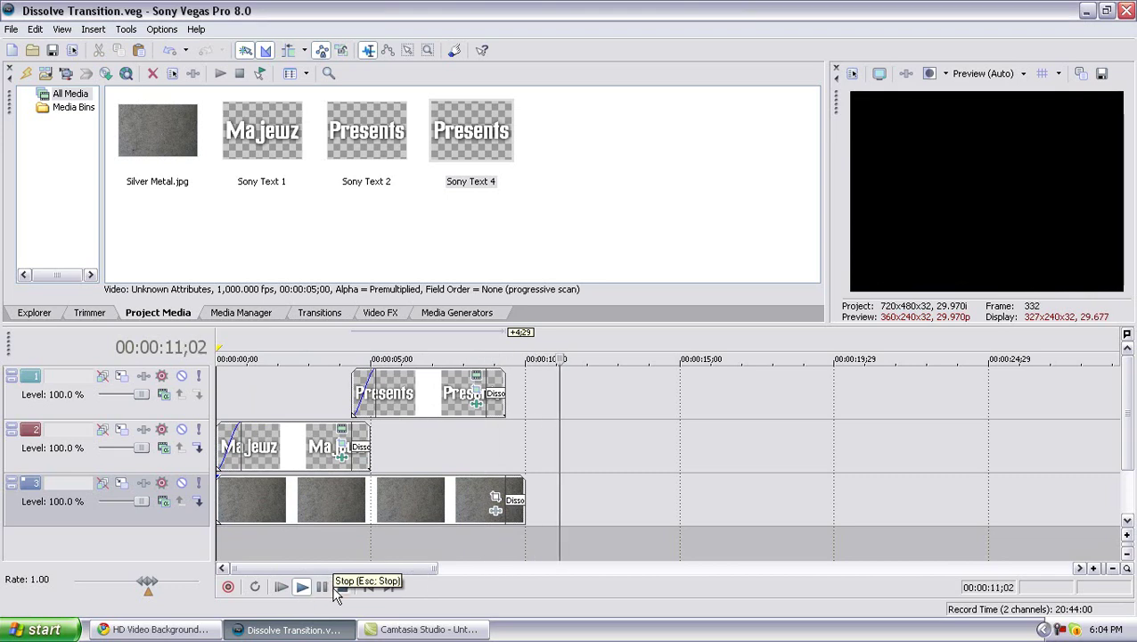
click(321, 586)
click(322, 587)
click(322, 587)
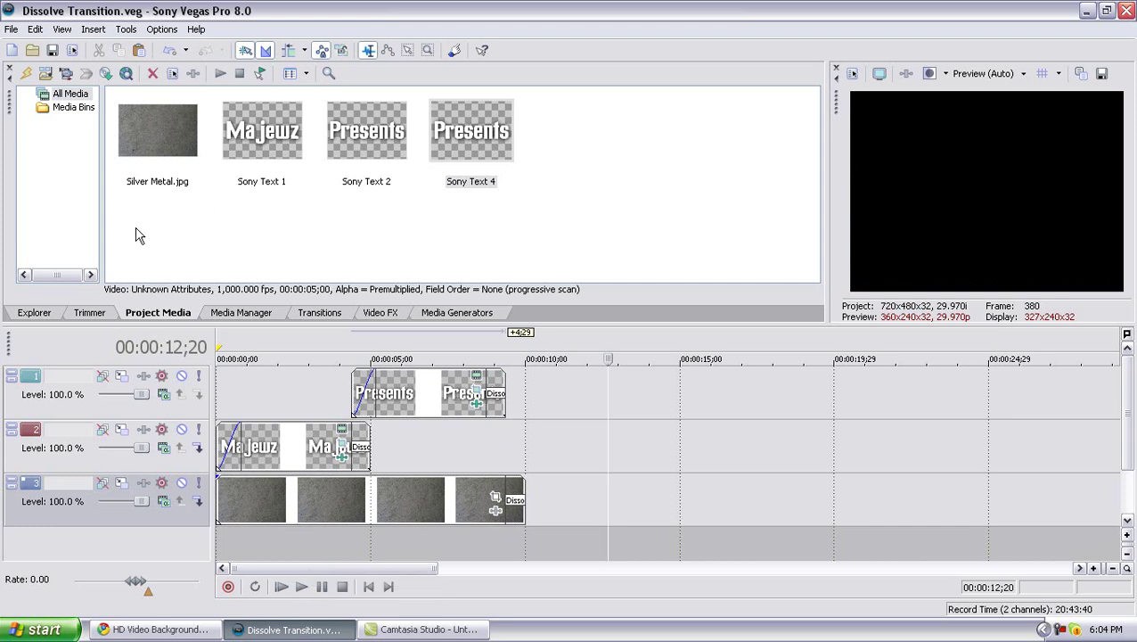
Step: Create a new project using the HDV 720-24p (1280x720, 23.976 fps) template
click(12, 29)
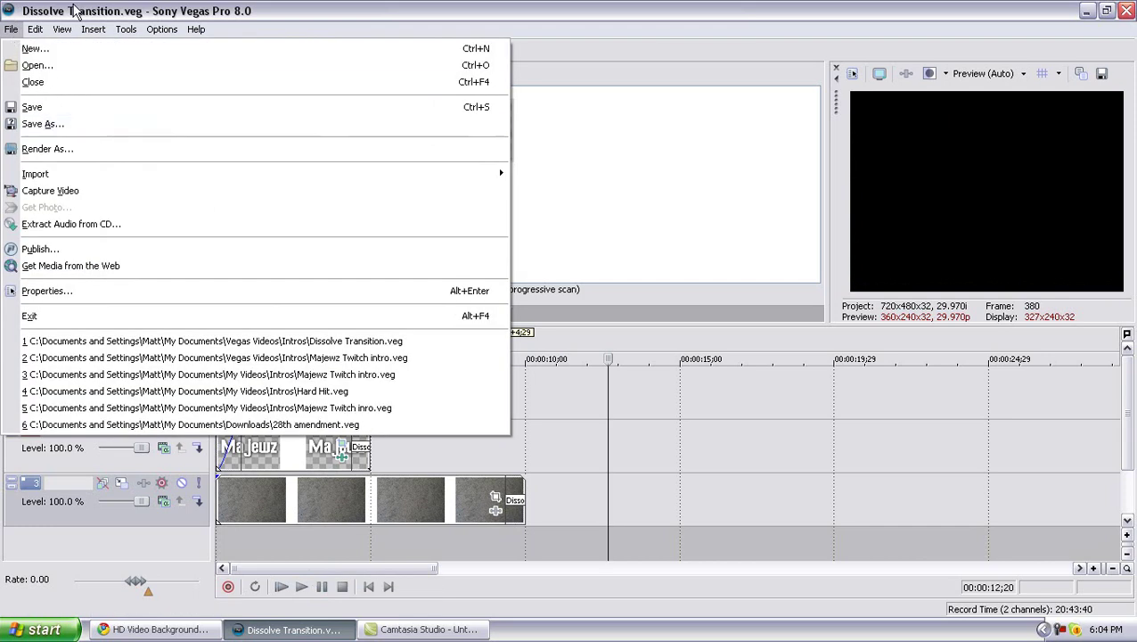
click(54, 49)
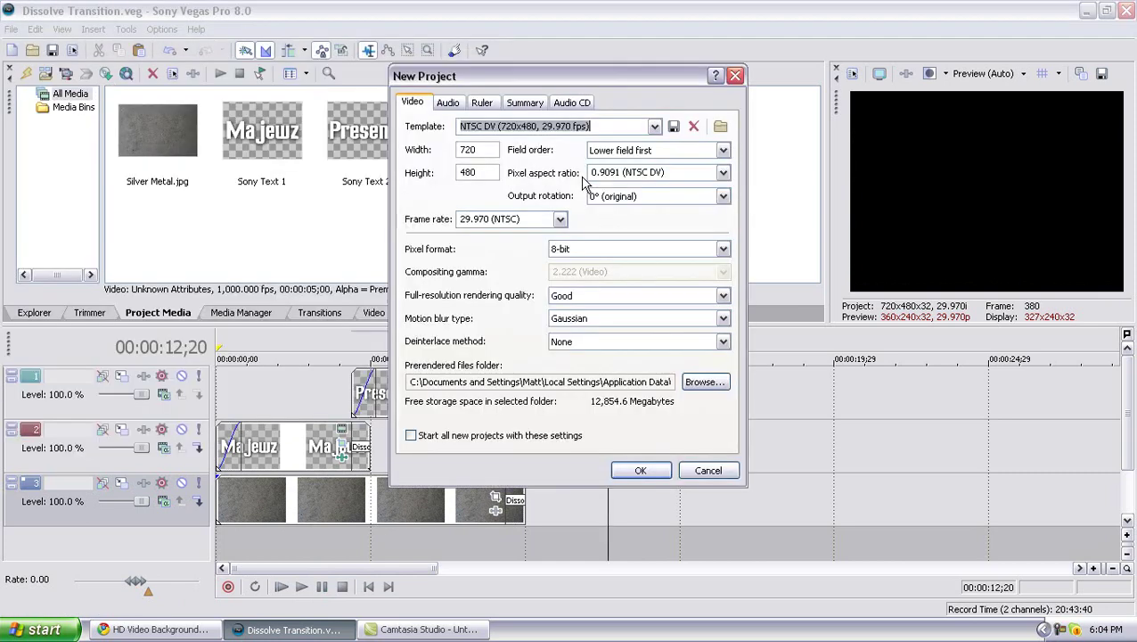
click(655, 125)
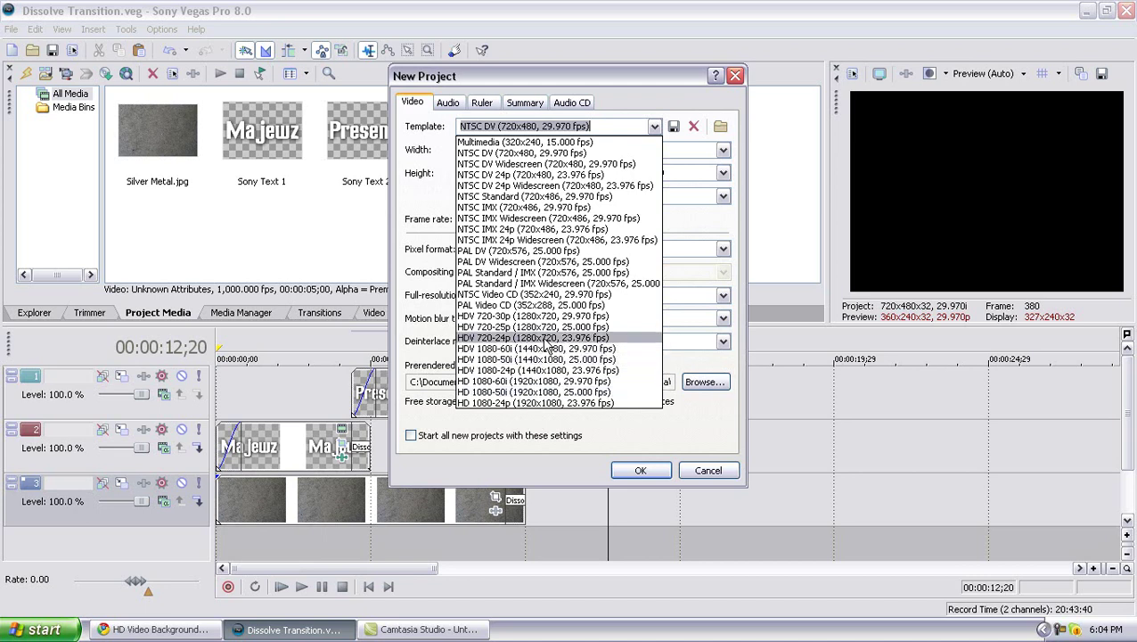
click(545, 339)
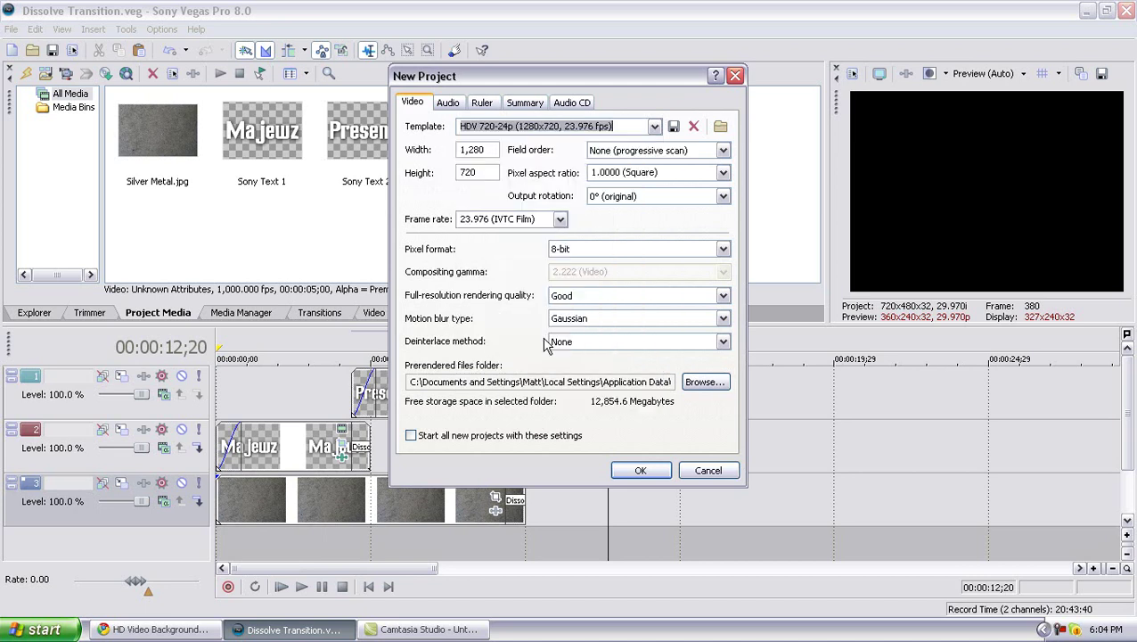
click(641, 479)
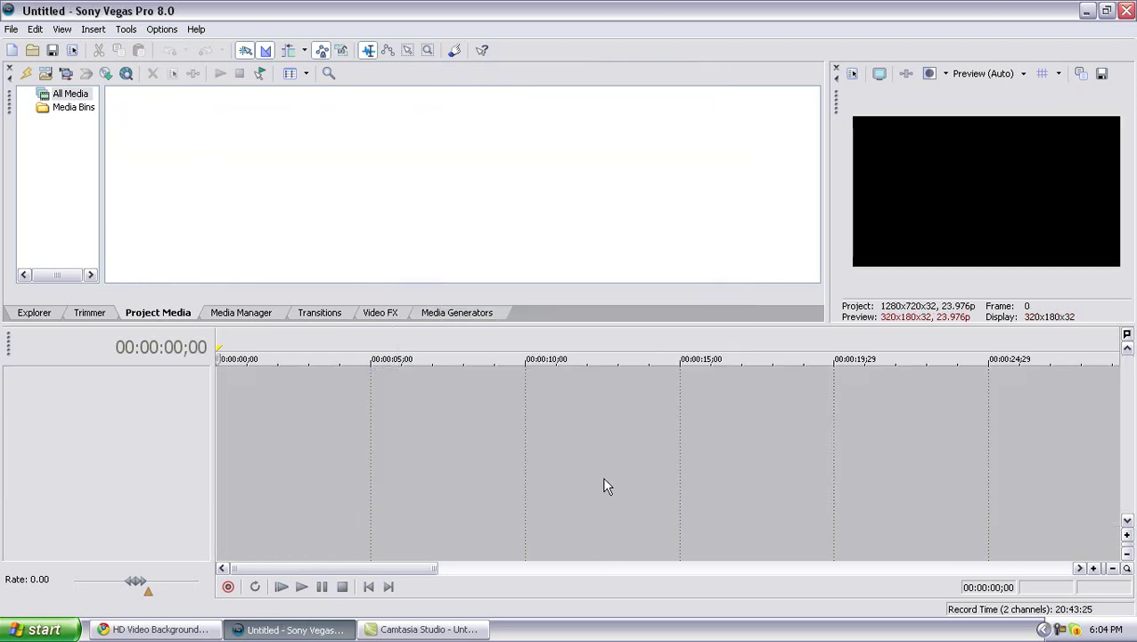
Step: Add three video tracks to the empty timeline
right_click(359, 404)
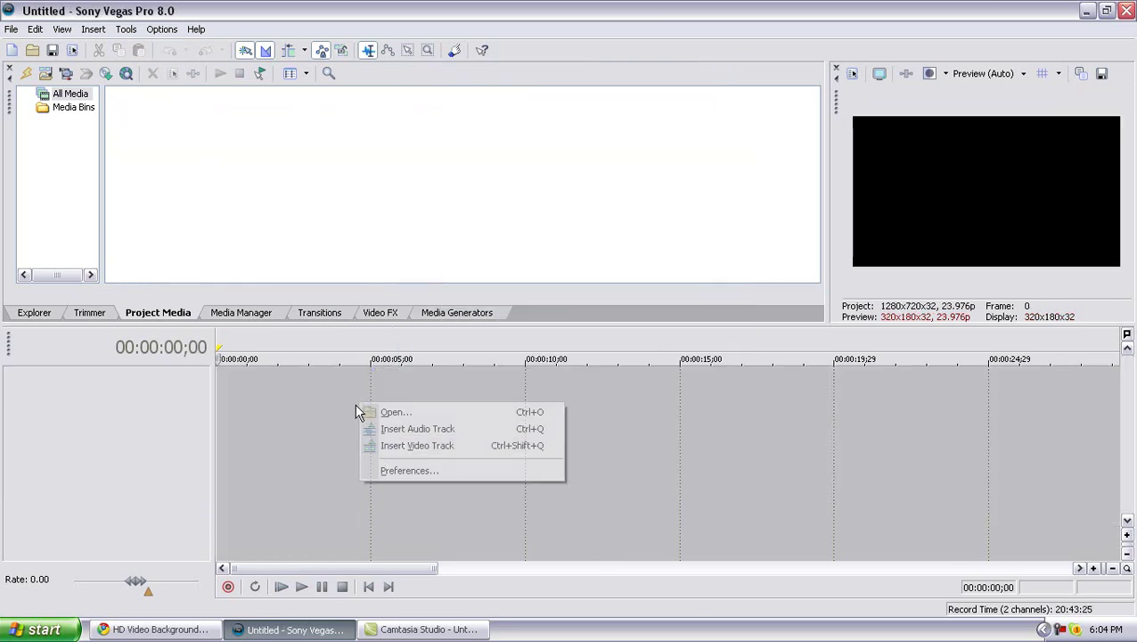
click(383, 446)
right_click(313, 450)
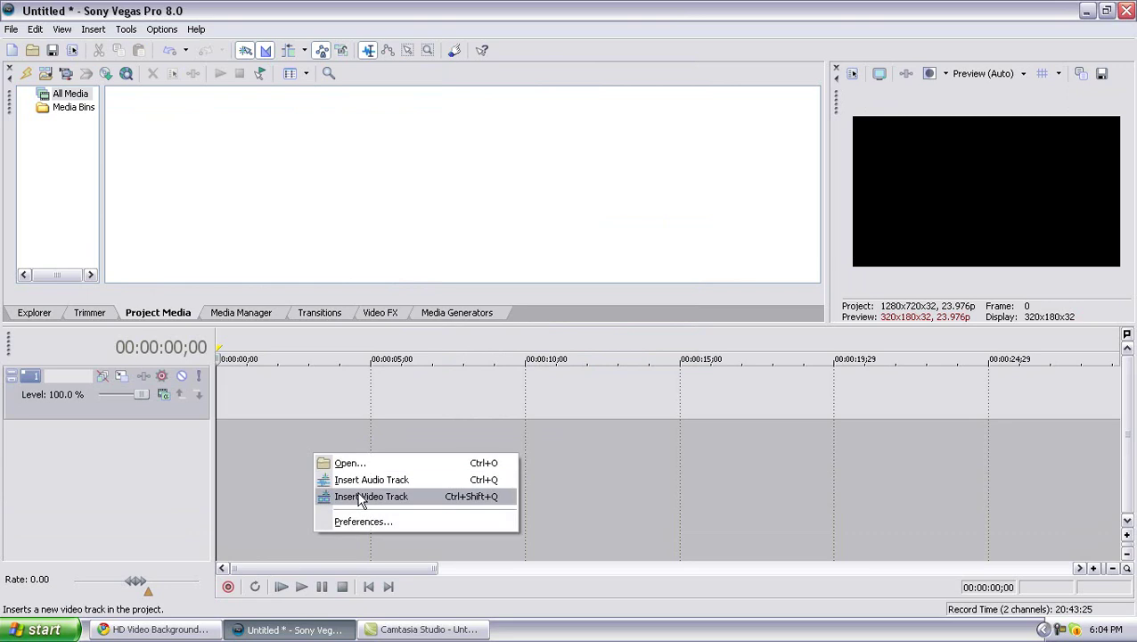
click(361, 497)
right_click(313, 478)
click(361, 525)
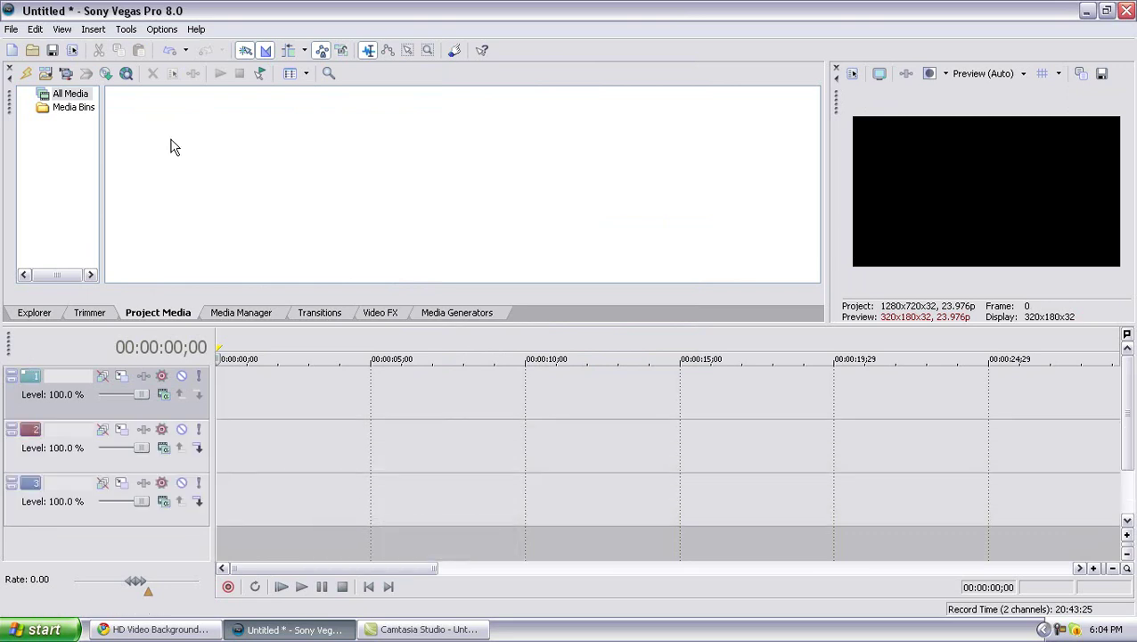
Step: Import the Silver Metal image from the Templates SVP 8 folder into the project media
click(227, 502)
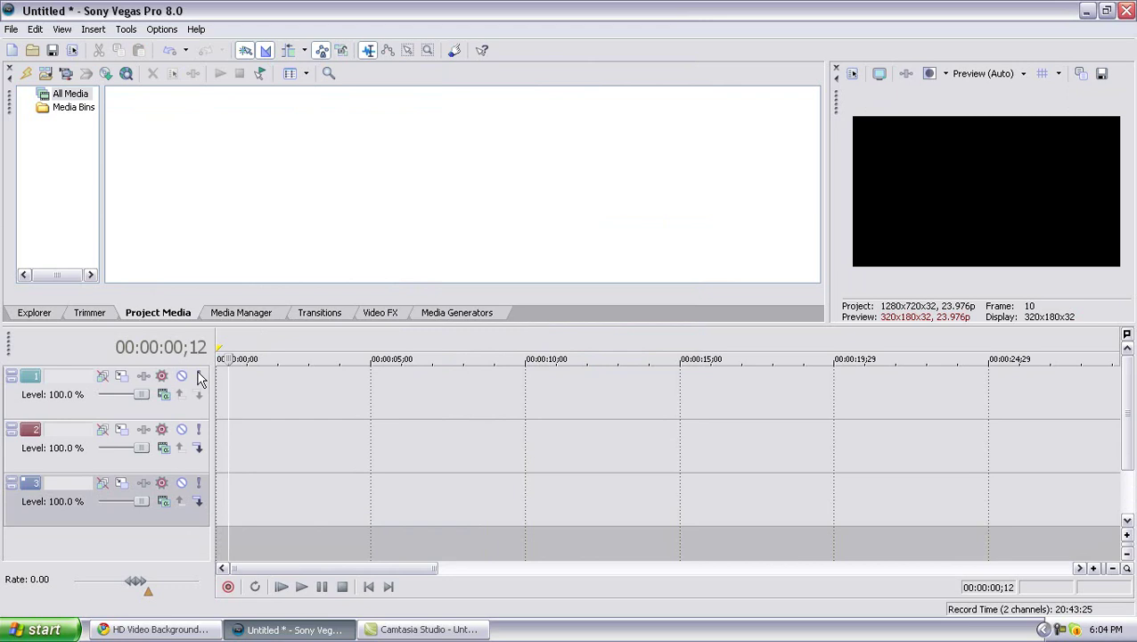
click(46, 73)
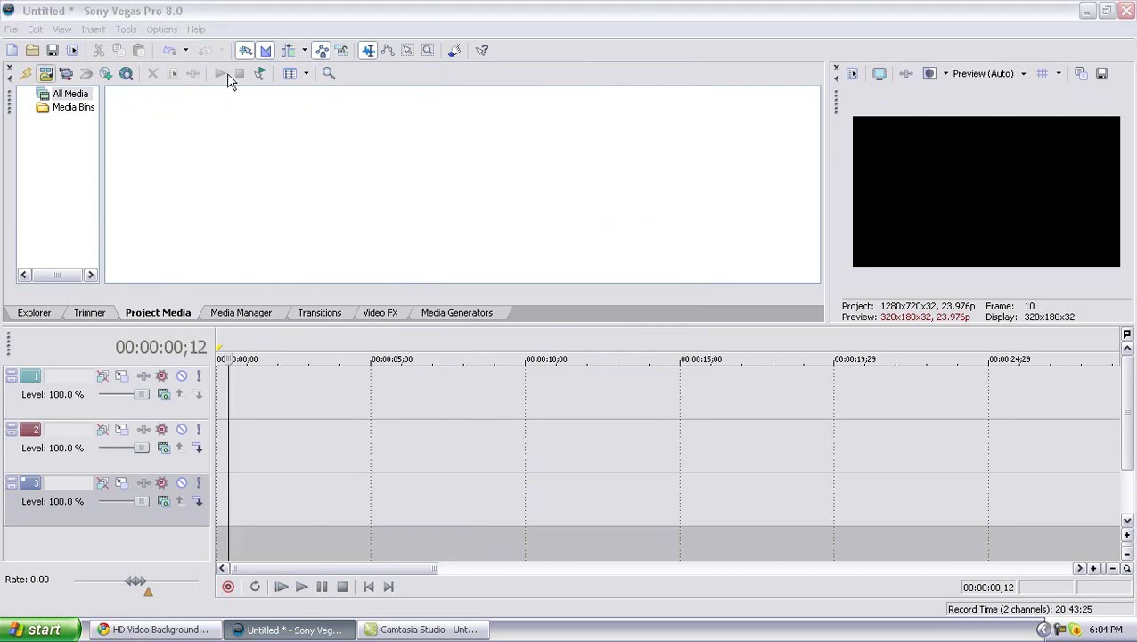
click(493, 159)
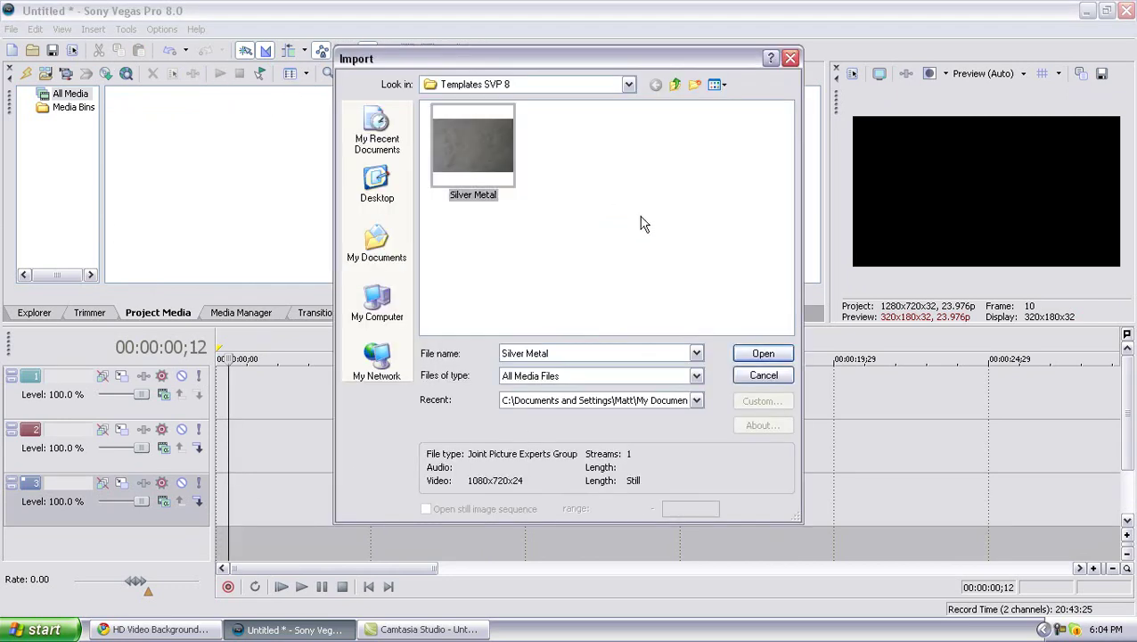
click(774, 356)
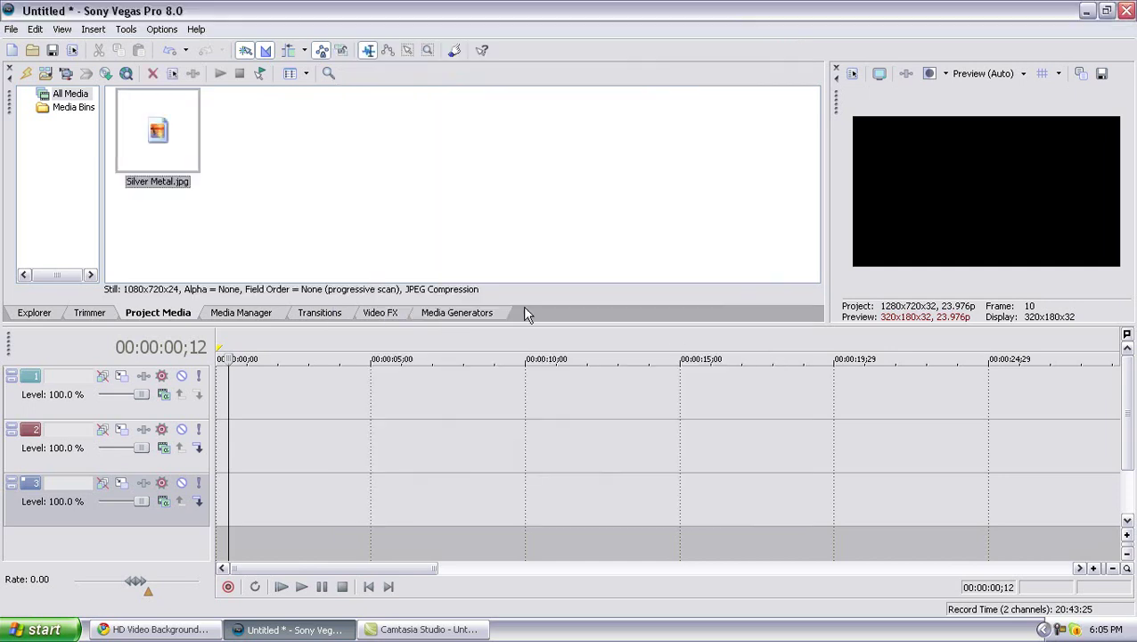
Step: Place Silver Metal.jpg at the start of the third track and extend it to about 10 seconds
drag(227, 347, 219, 532)
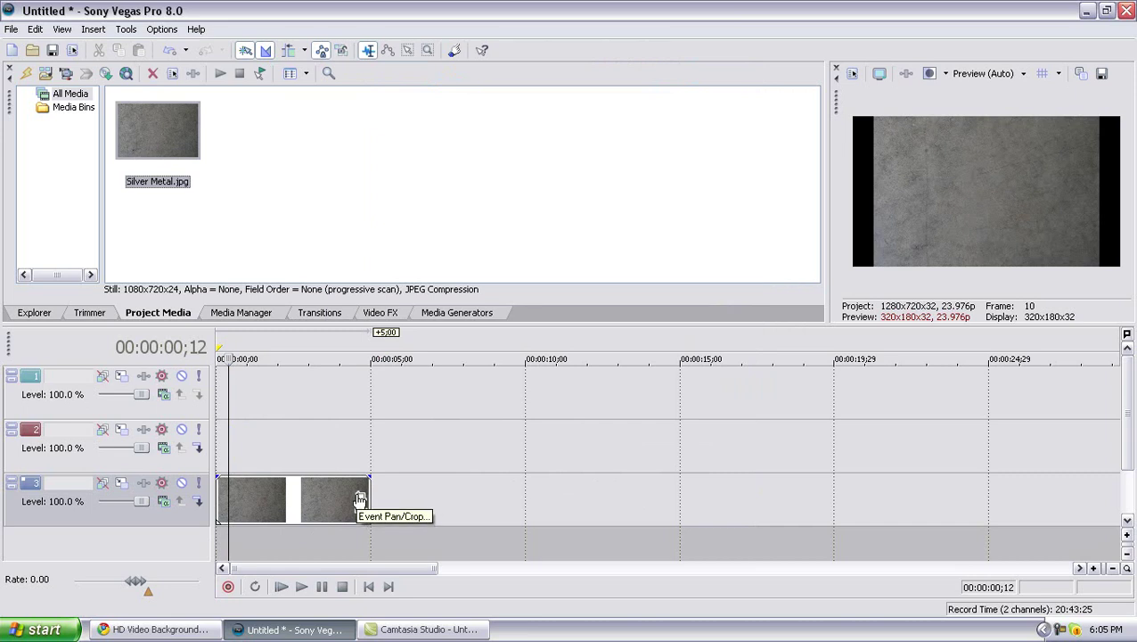
click(222, 455)
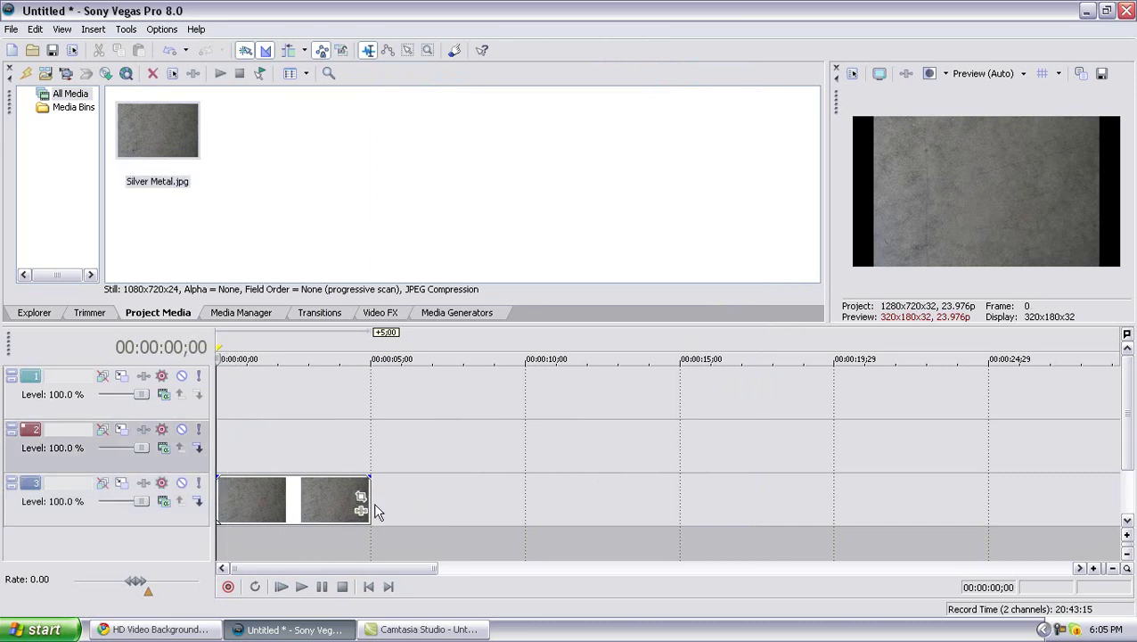
drag(367, 499, 522, 497)
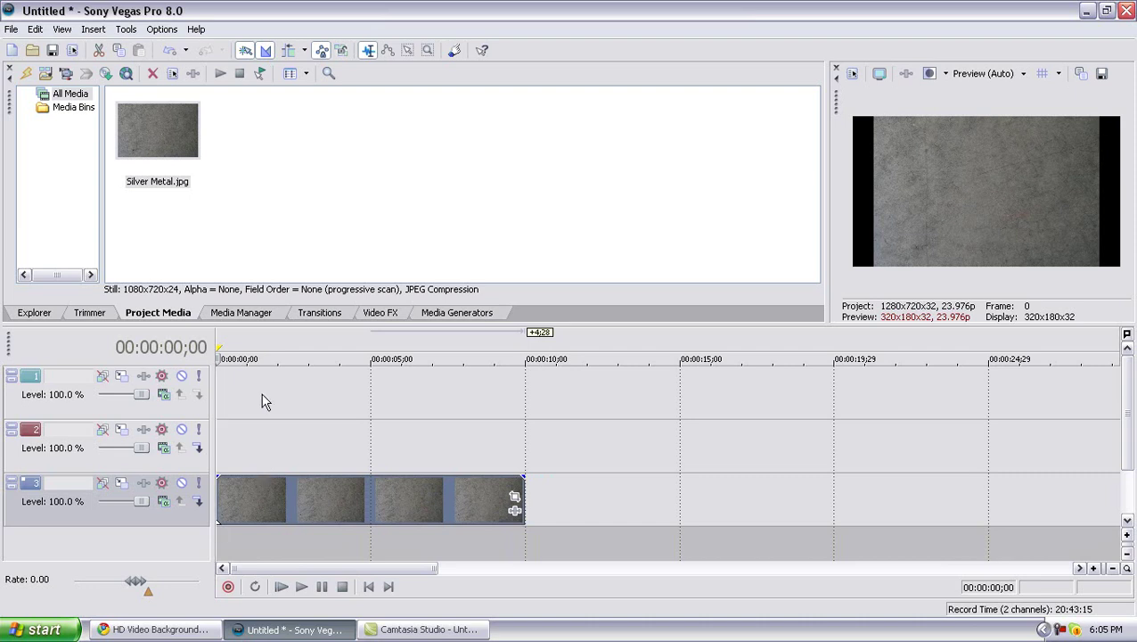
Step: Insert text media at the start of the first track and replace the sample text with "Majewz"
right_click(227, 383)
click(295, 546)
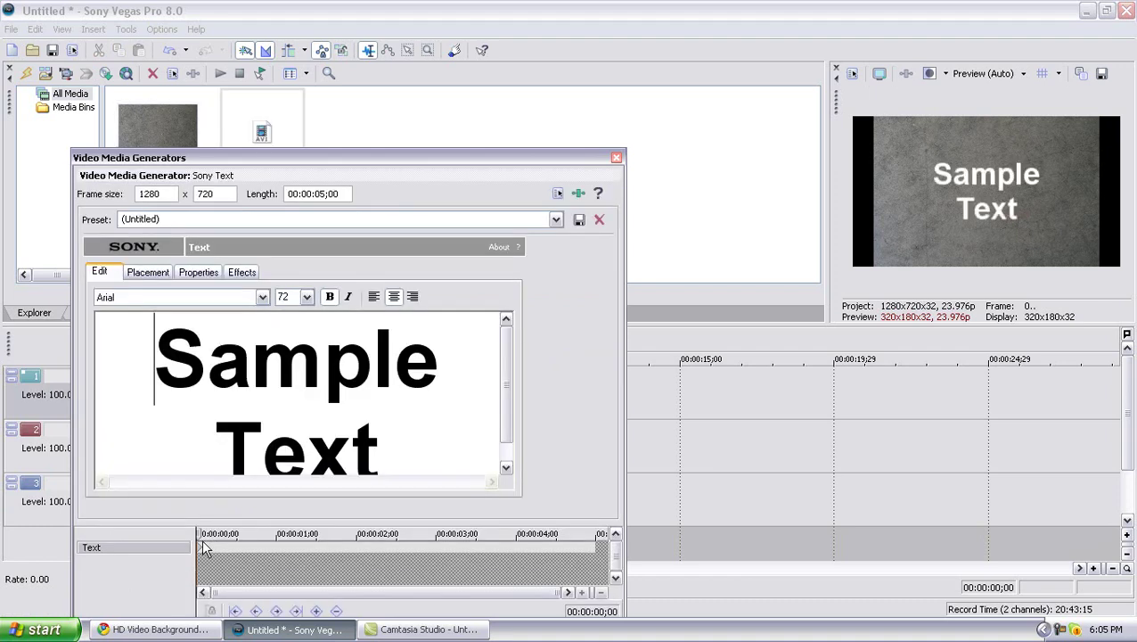
right_click(156, 629)
click(191, 631)
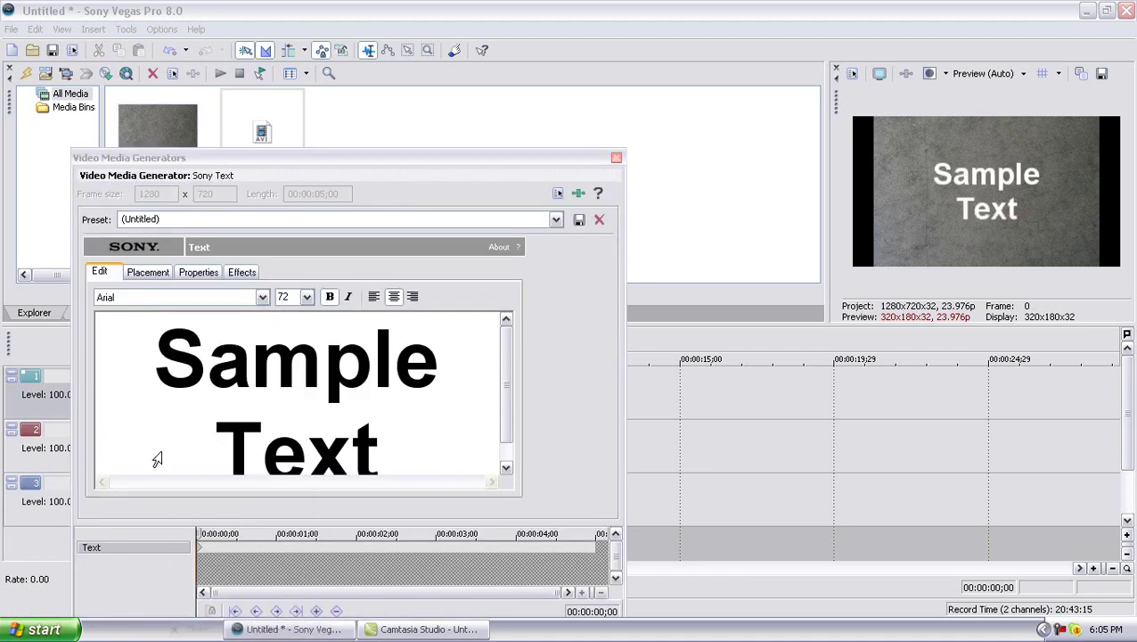
click(134, 386)
drag(407, 439, 152, 289)
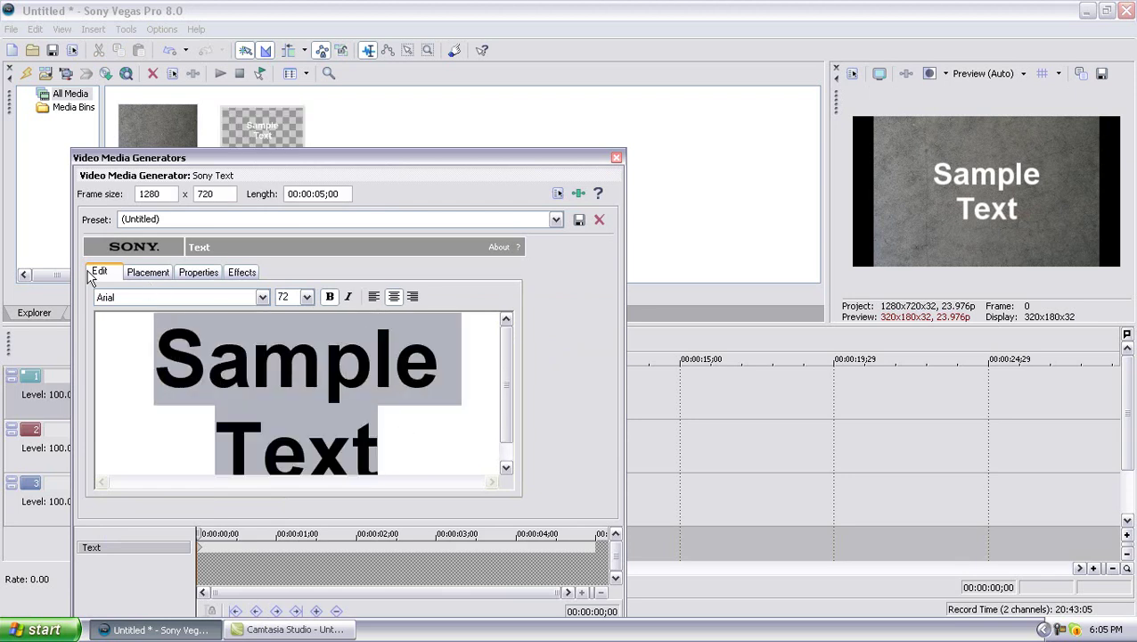
text(Majewz)
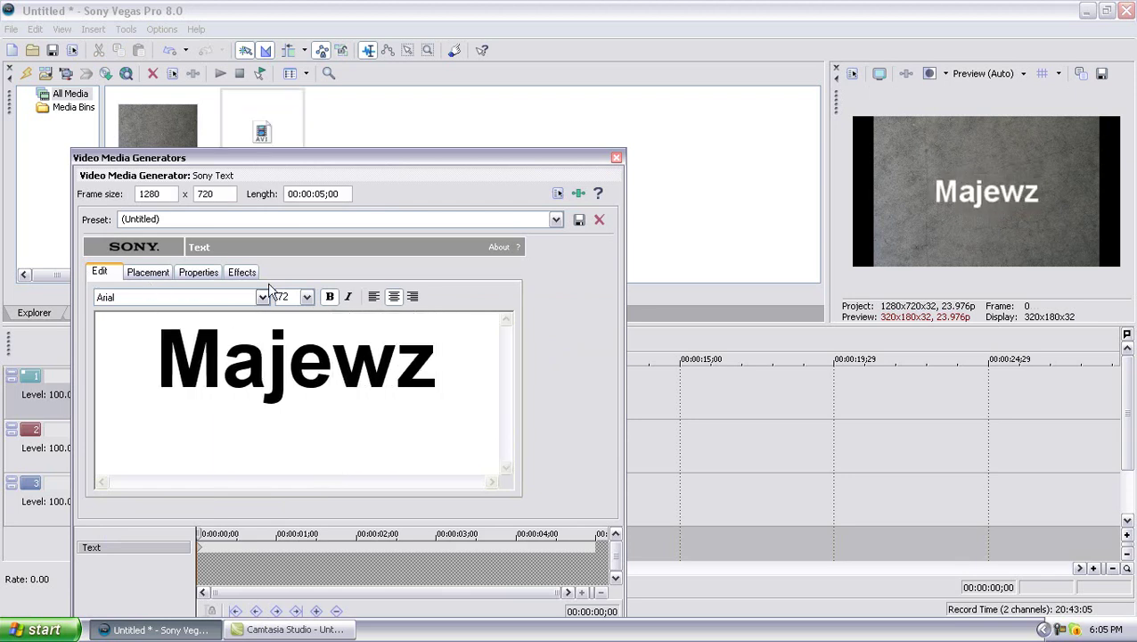
Step: Set the Majewz text to the font "Freak out, Go bananas" at size 216
drag(459, 368, 4, 353)
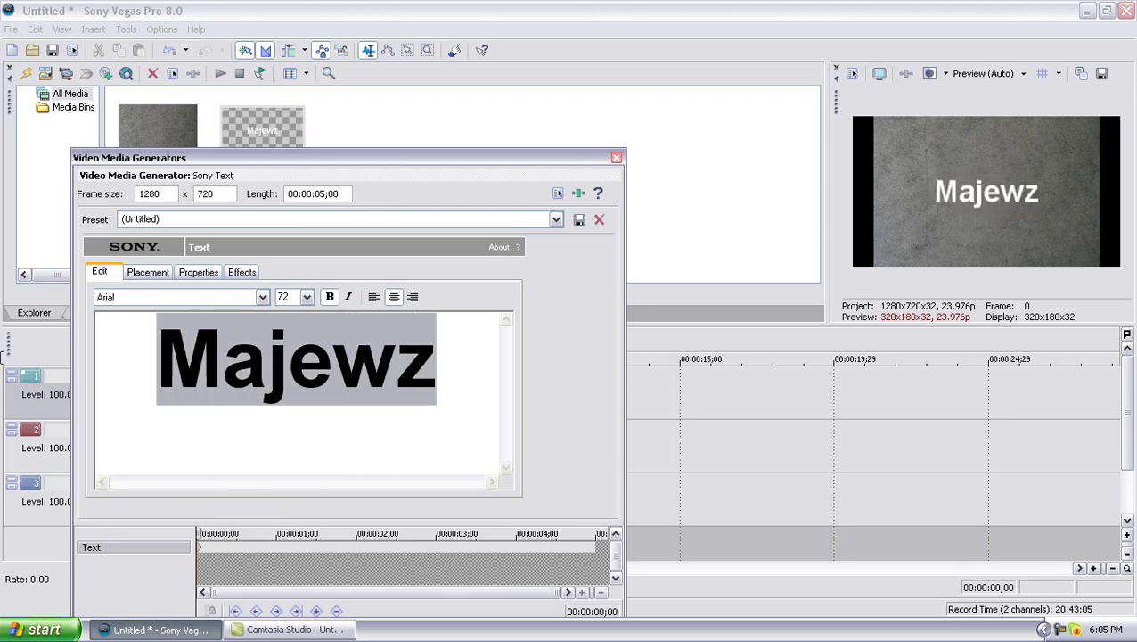
click(261, 297)
text(fre)
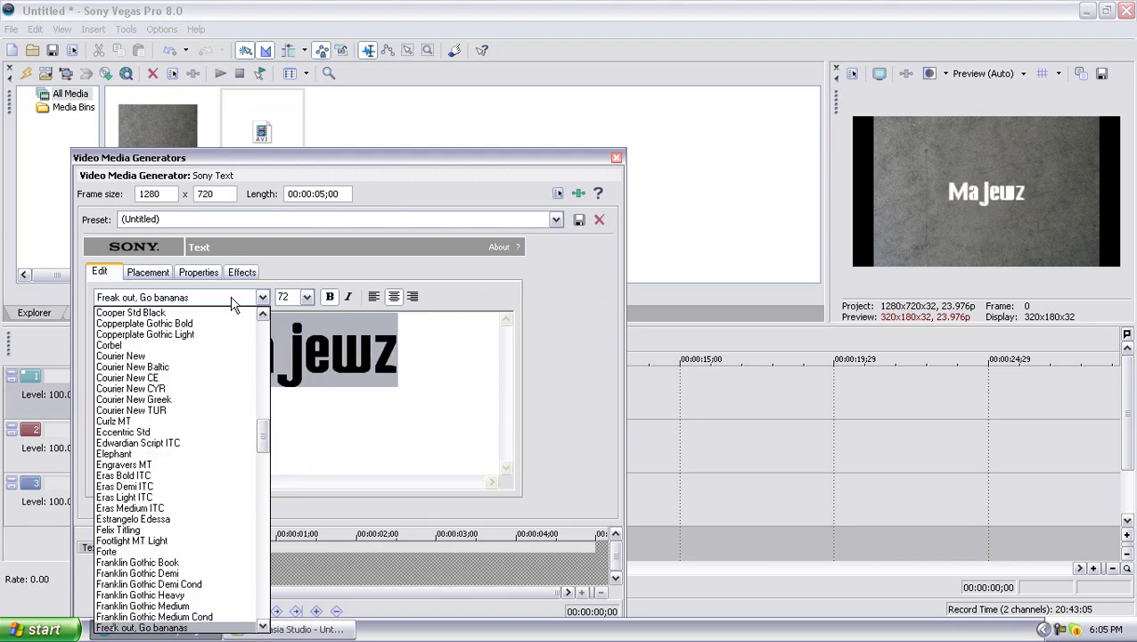
key(Return)
click(307, 297)
click(298, 509)
key(Down)
key(Down)
key(Down)
key(Down)
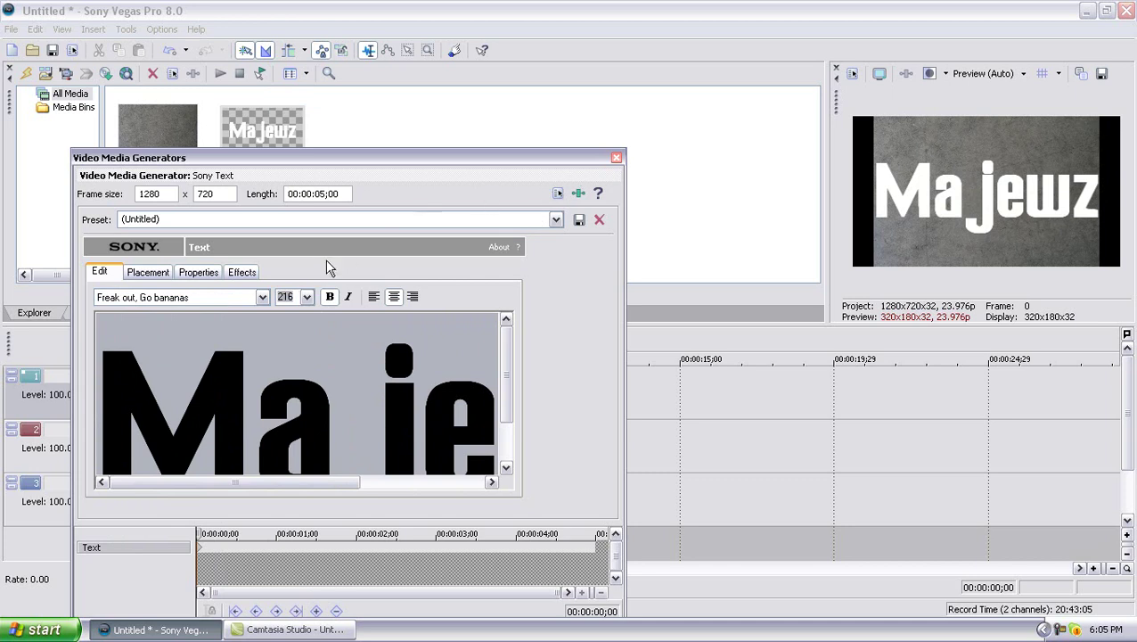
click(616, 158)
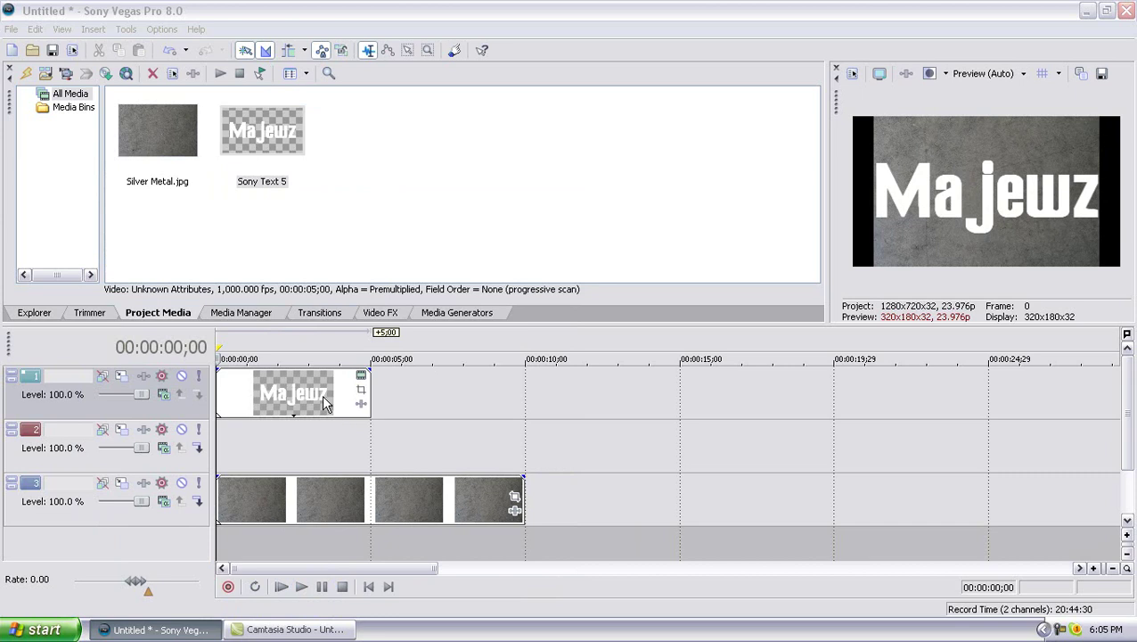
Step: Give the Majewz text event a short fade-in and a fade-out of about 20 frames, and move it to the second track
drag(222, 375, 238, 374)
drag(368, 375, 303, 457)
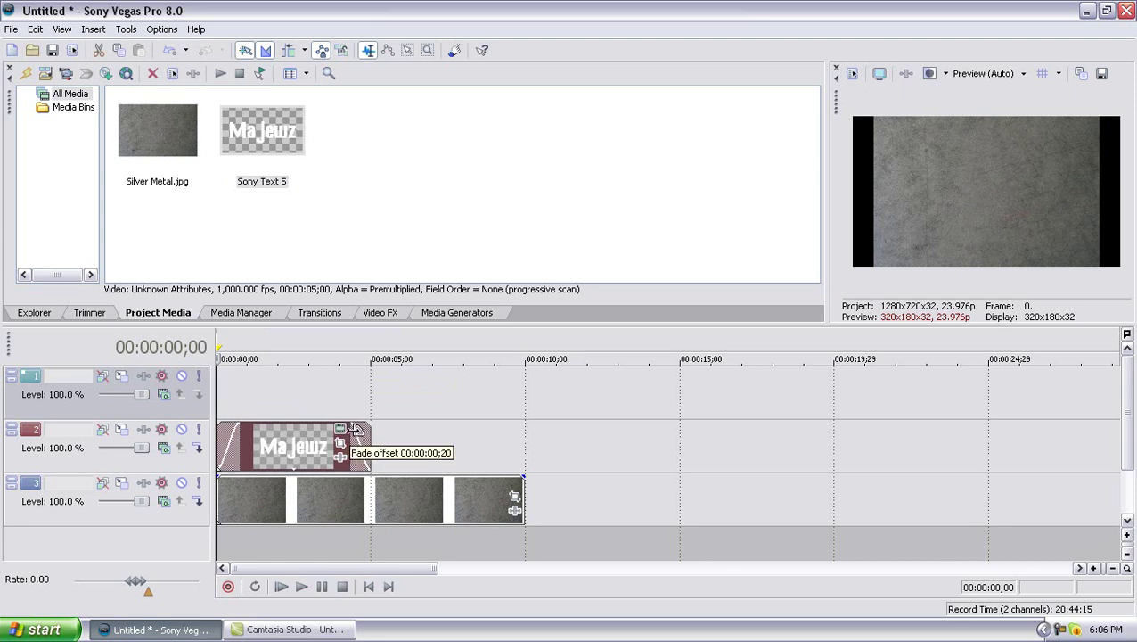
Step: Add a black drop shadow with a feather of 0.400 to the Majewz text and preview it mid-event
click(341, 437)
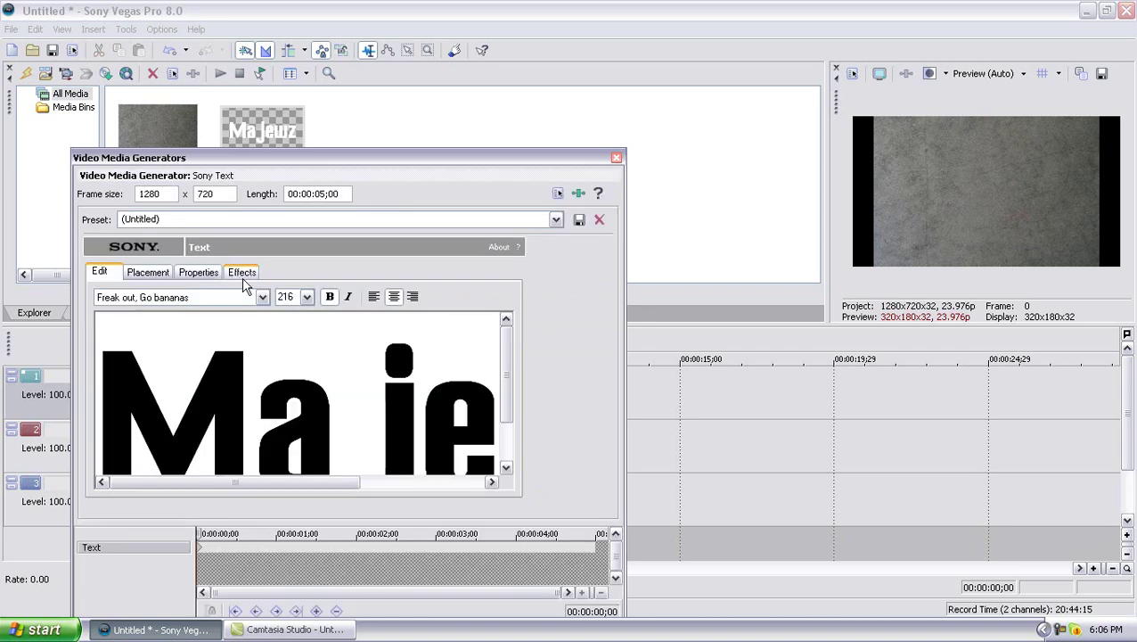
click(242, 273)
click(107, 396)
drag(169, 420, 187, 421)
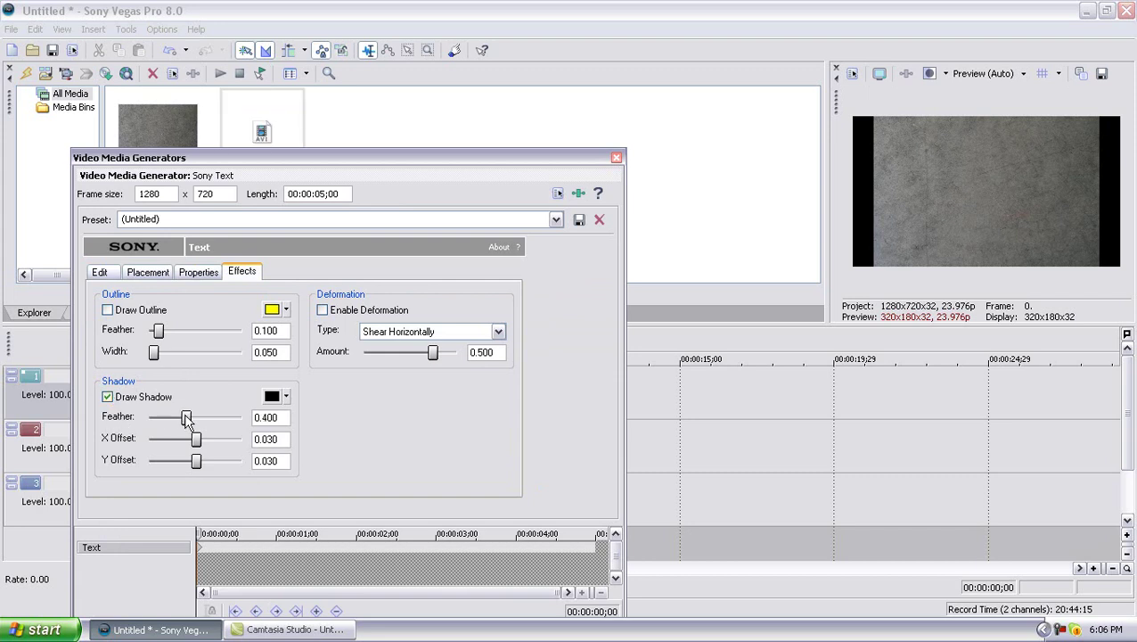
click(616, 157)
click(324, 380)
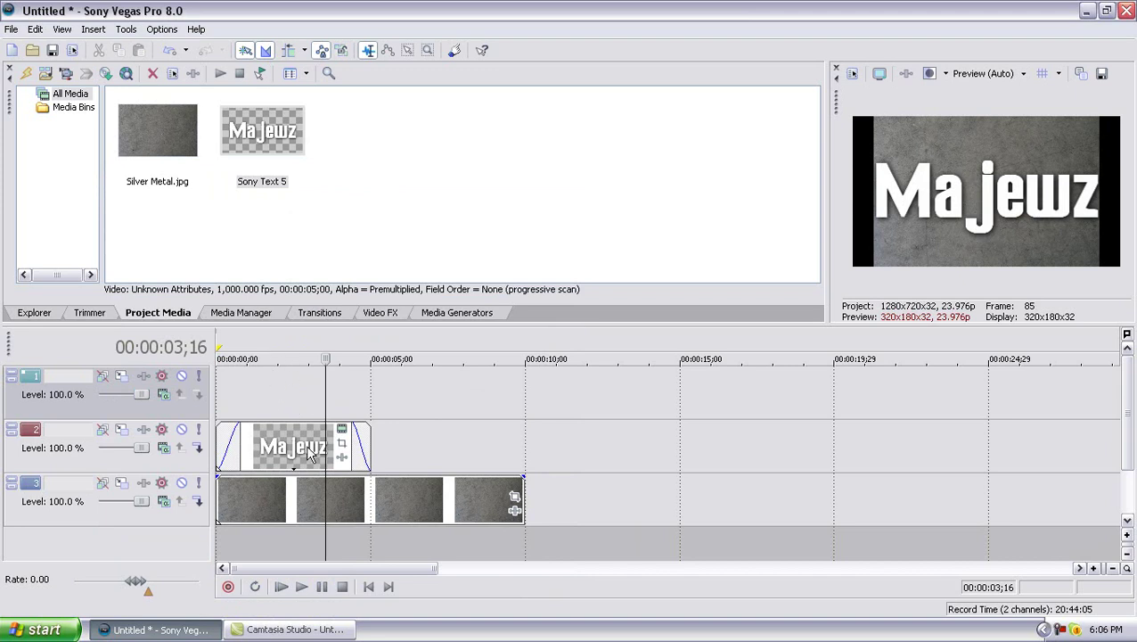
Step: Crop the Majewz text event to a centred frame of about 218.6 by 123.0 at its first pan/crop keyframe
click(341, 444)
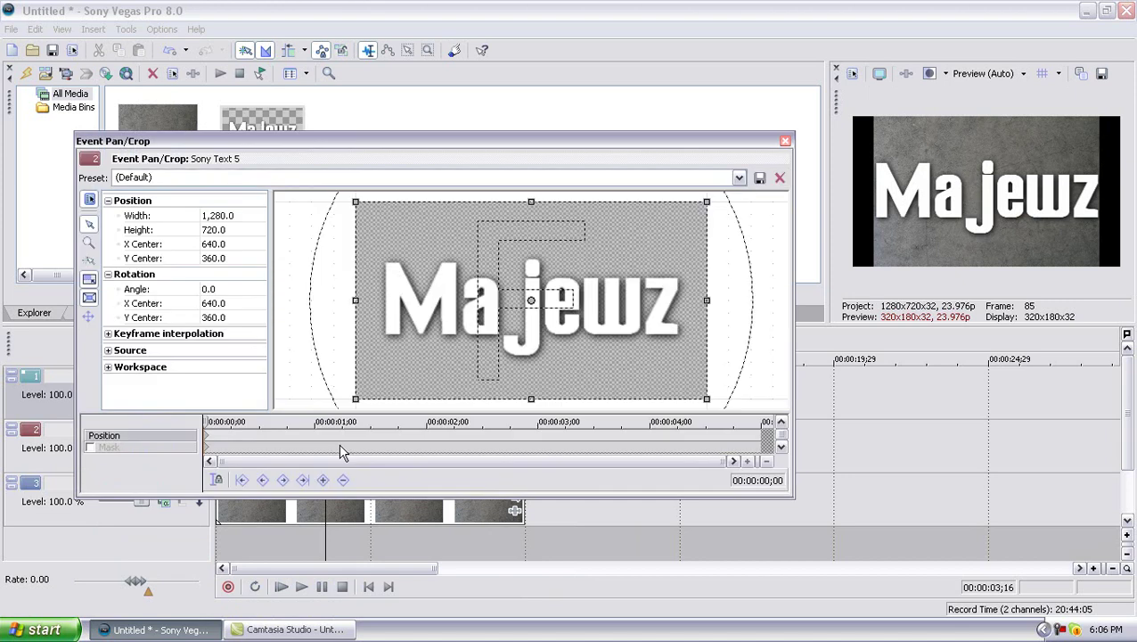
click(206, 440)
drag(703, 202, 604, 283)
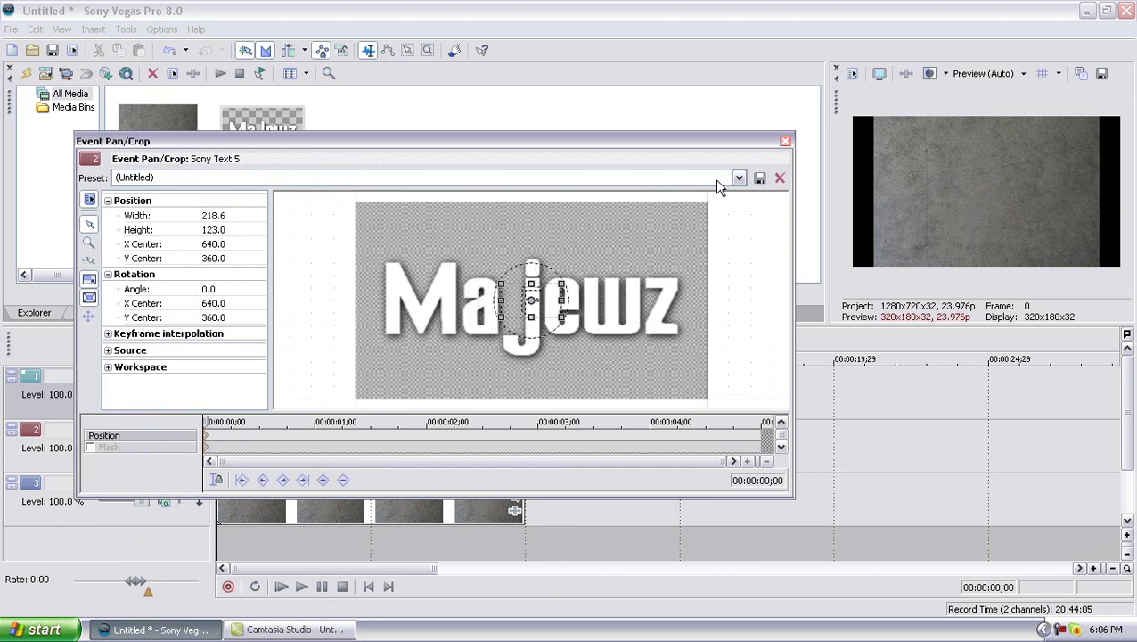
click(785, 142)
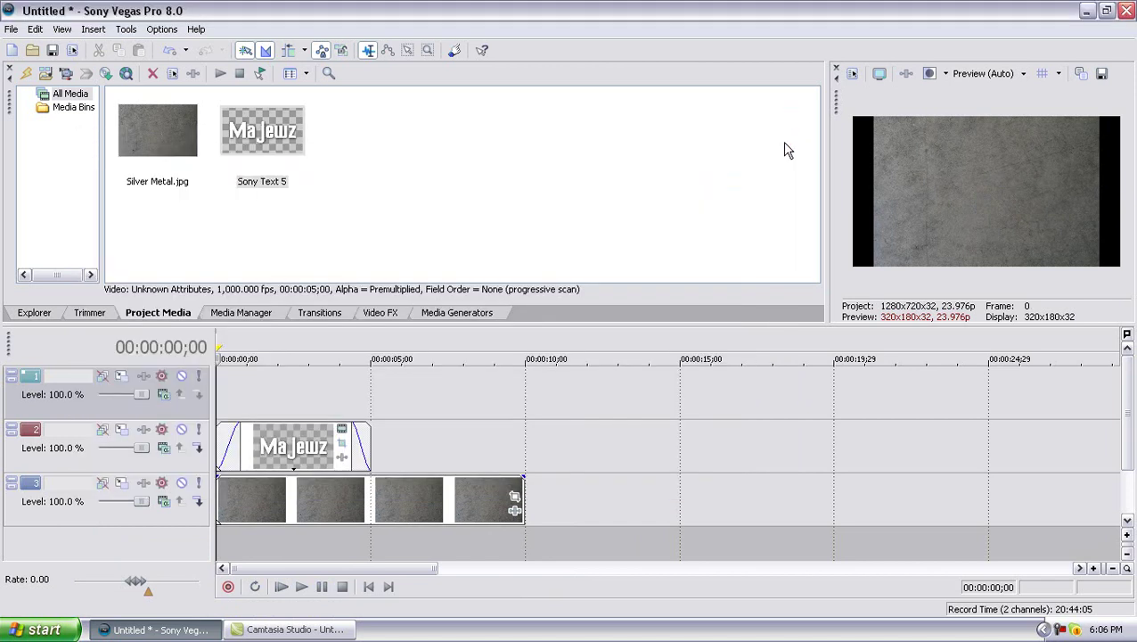
Step: Add a pan/crop keyframe at 00:00:01;00 on the Majewz text event and enlarge its crop frame to about 1,312.5 by 738.3
click(248, 408)
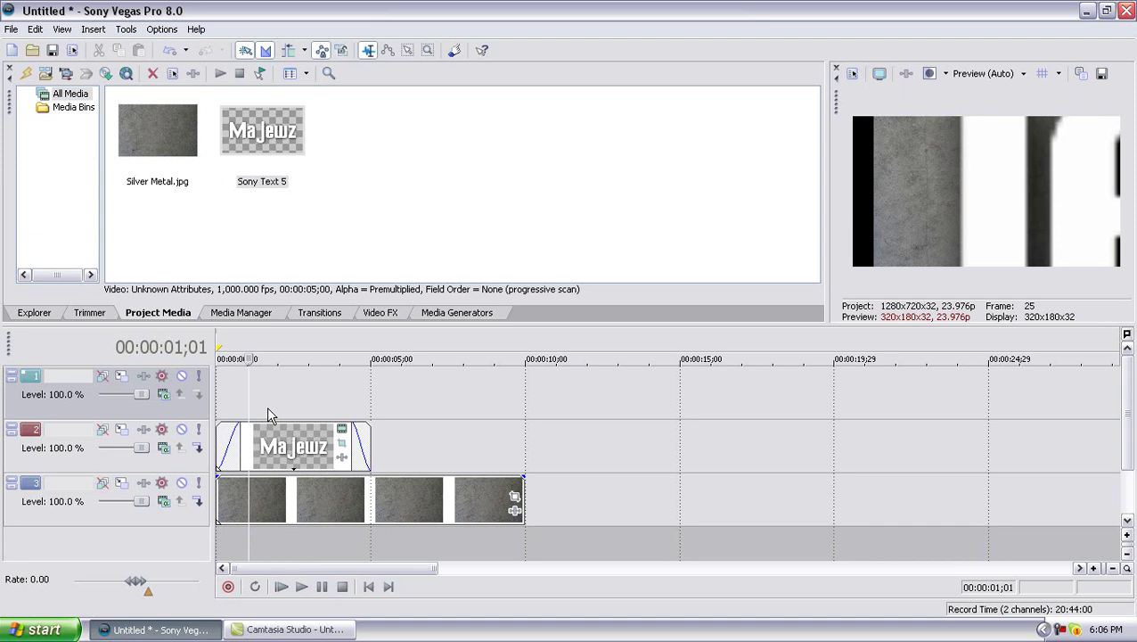
click(342, 443)
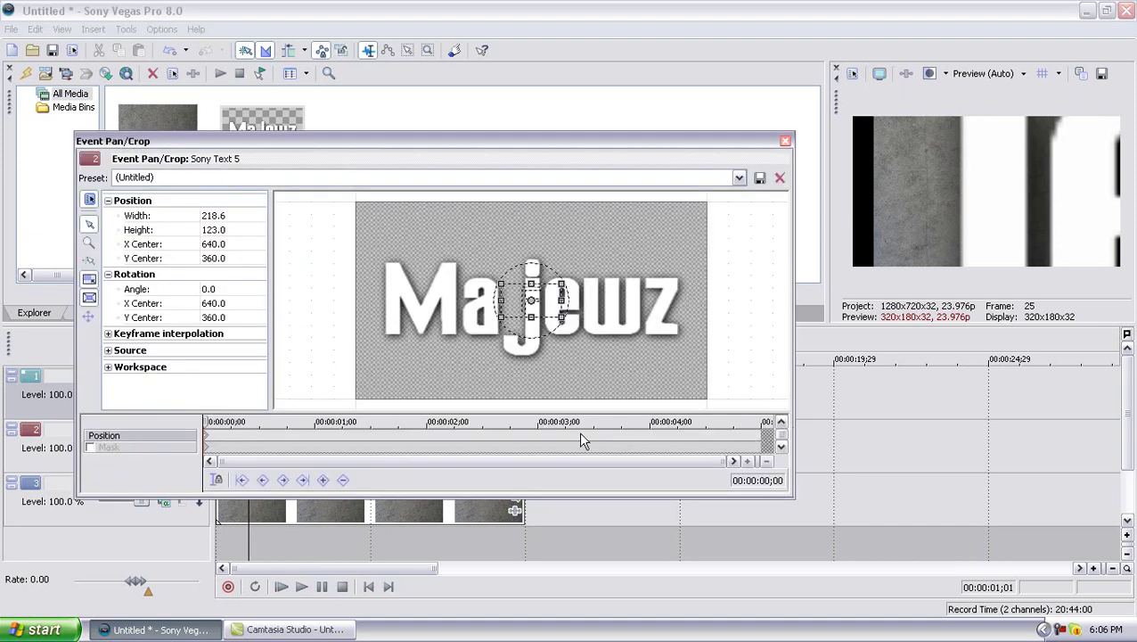
click(316, 437)
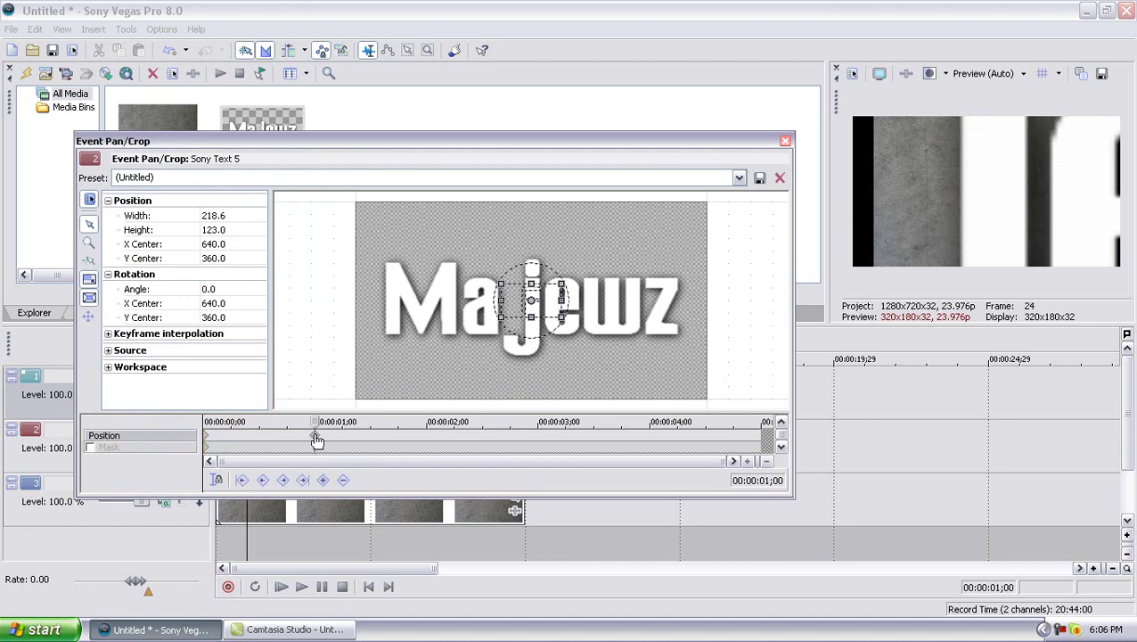
drag(317, 438, 374, 440)
drag(563, 286, 770, 201)
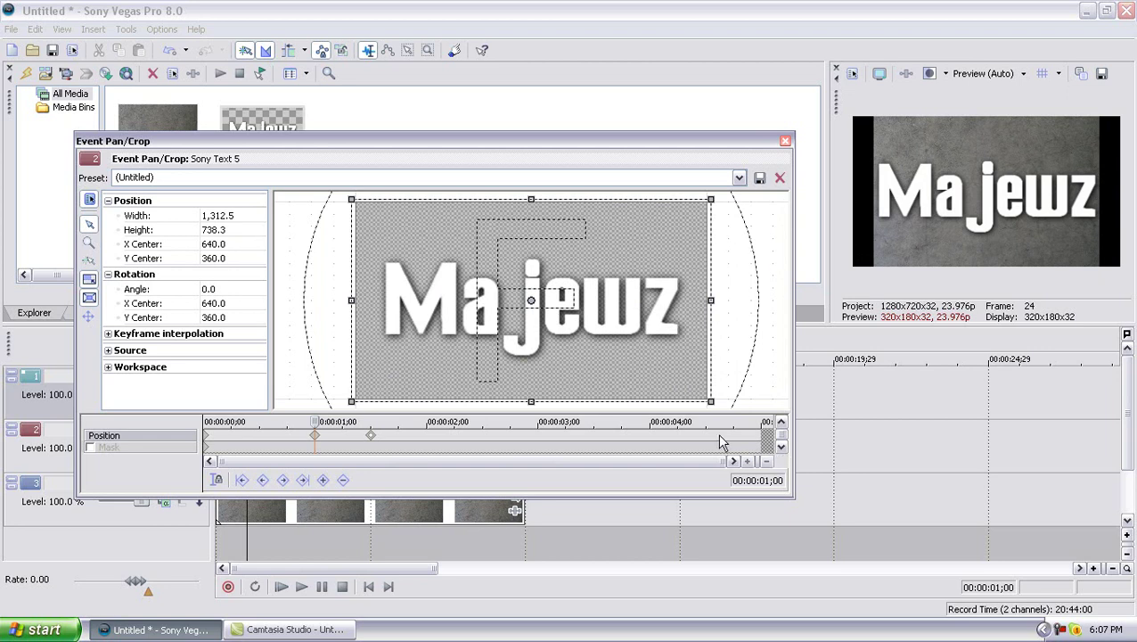
Step: Check the Majewz text's pan/crop keyframes and delete the extra one at 00:00:01;15
click(371, 443)
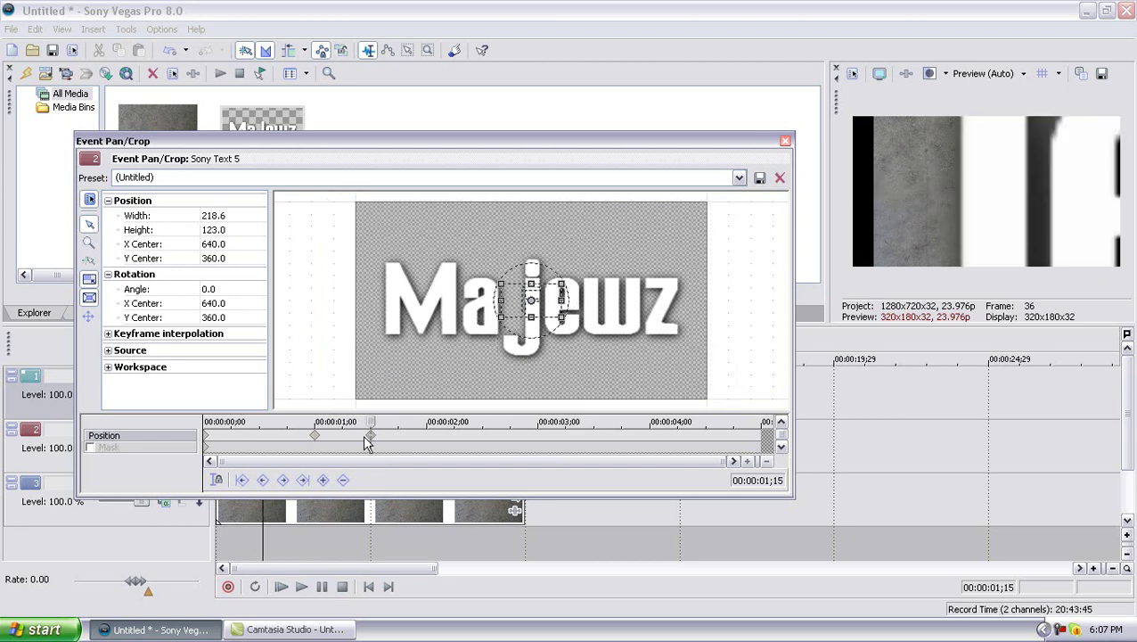
click(315, 426)
click(318, 448)
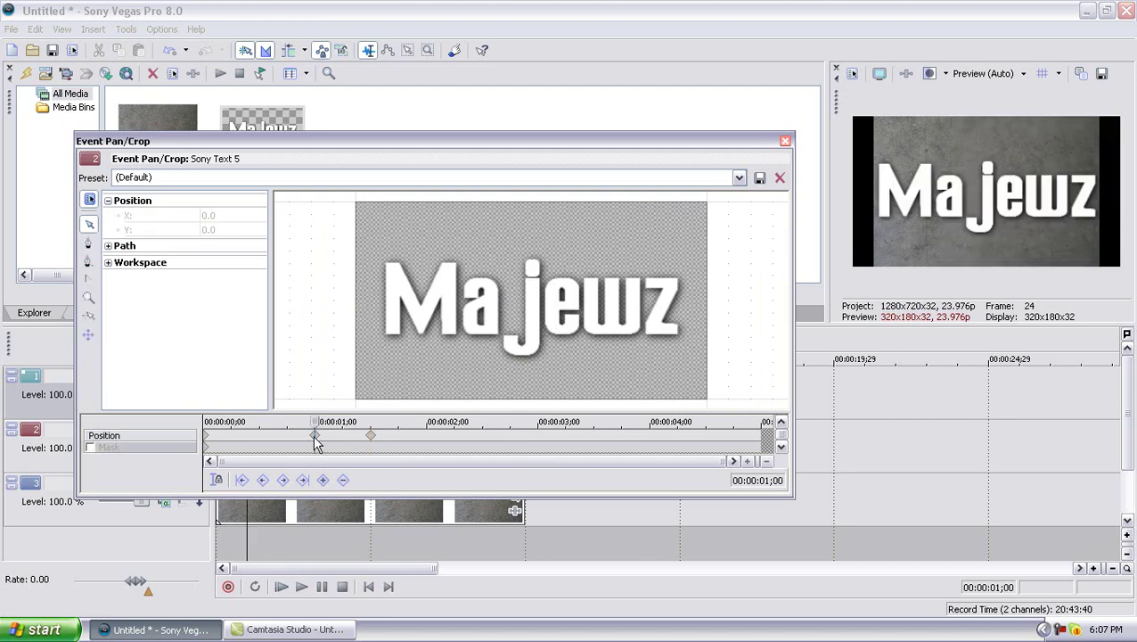
click(316, 441)
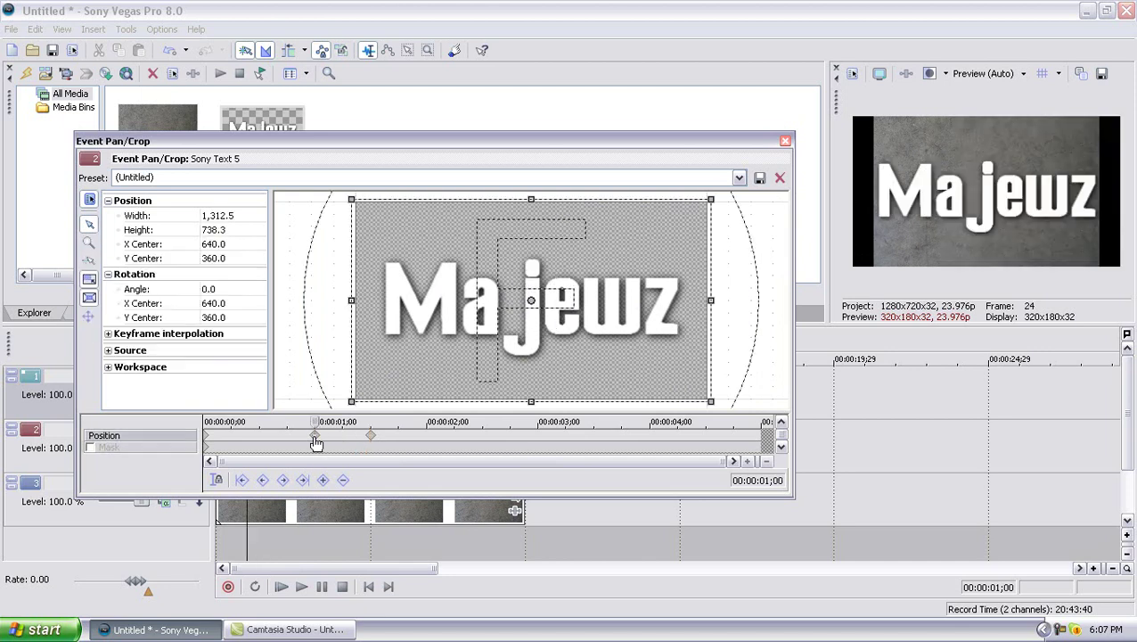
click(205, 435)
click(372, 438)
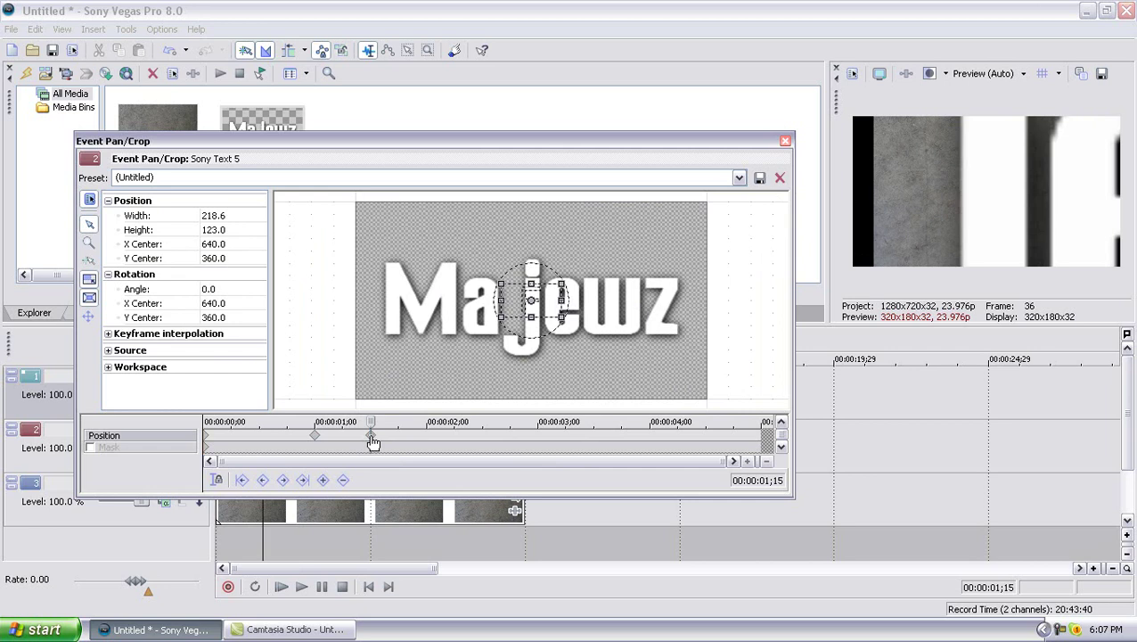
click(344, 480)
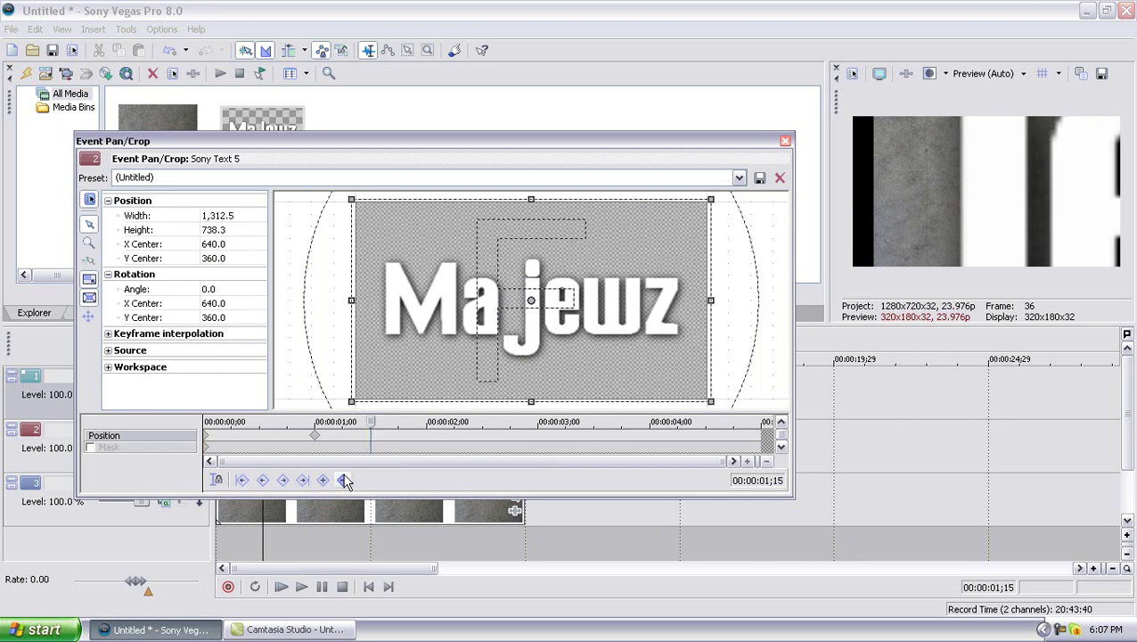
Step: Add a pan/crop keyframe at 00:00:05;00 and shift the crop frame's centre to about X 582.1, Y 363.0
click(764, 445)
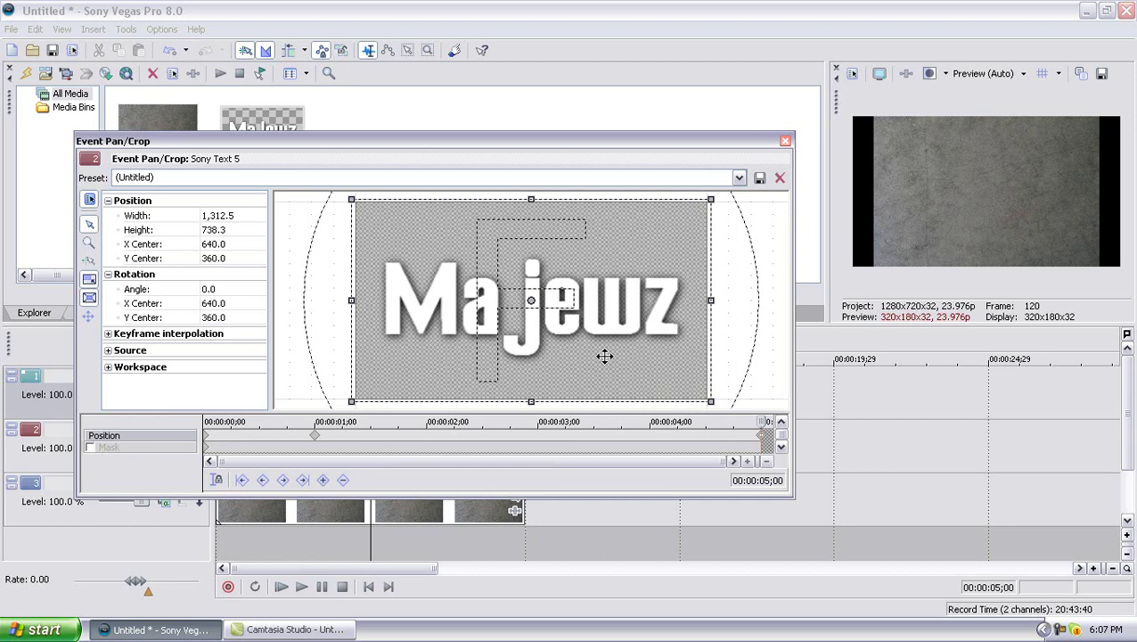
drag(603, 354, 588, 358)
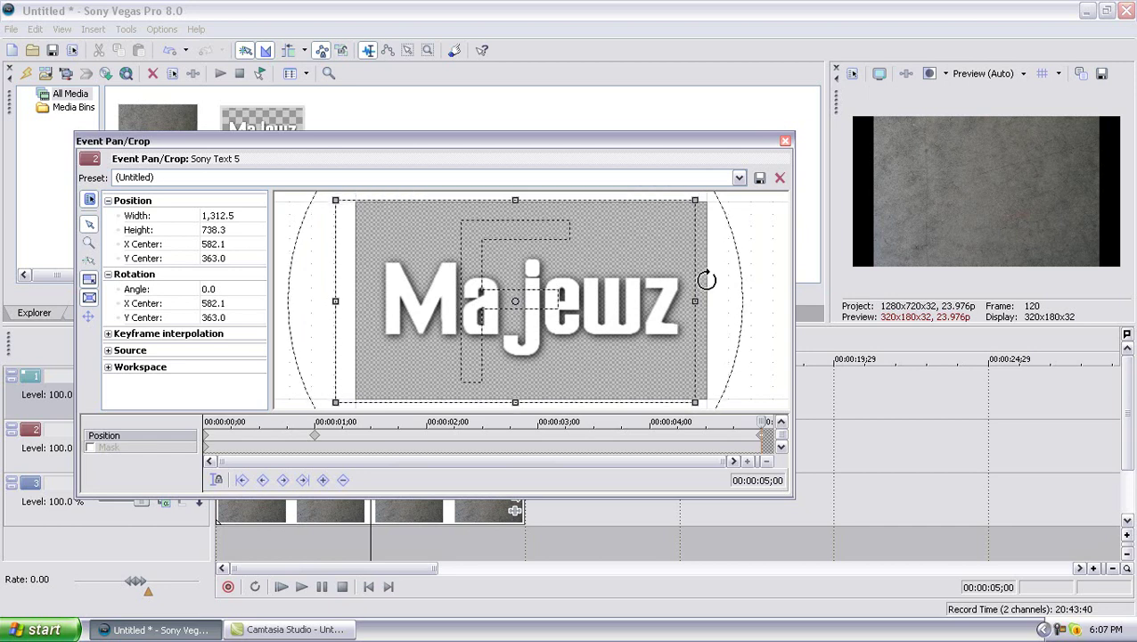
click(784, 142)
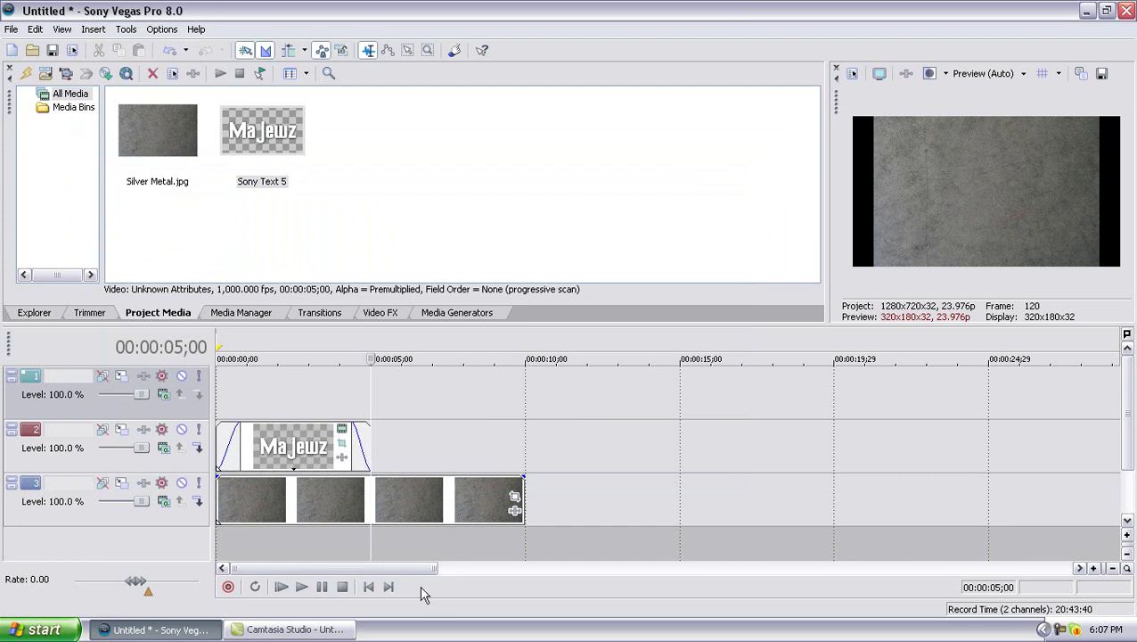
Step: Apply the Bump Map effect with the Spotlight Up (flat) preset to the Silver Metal background event
click(272, 398)
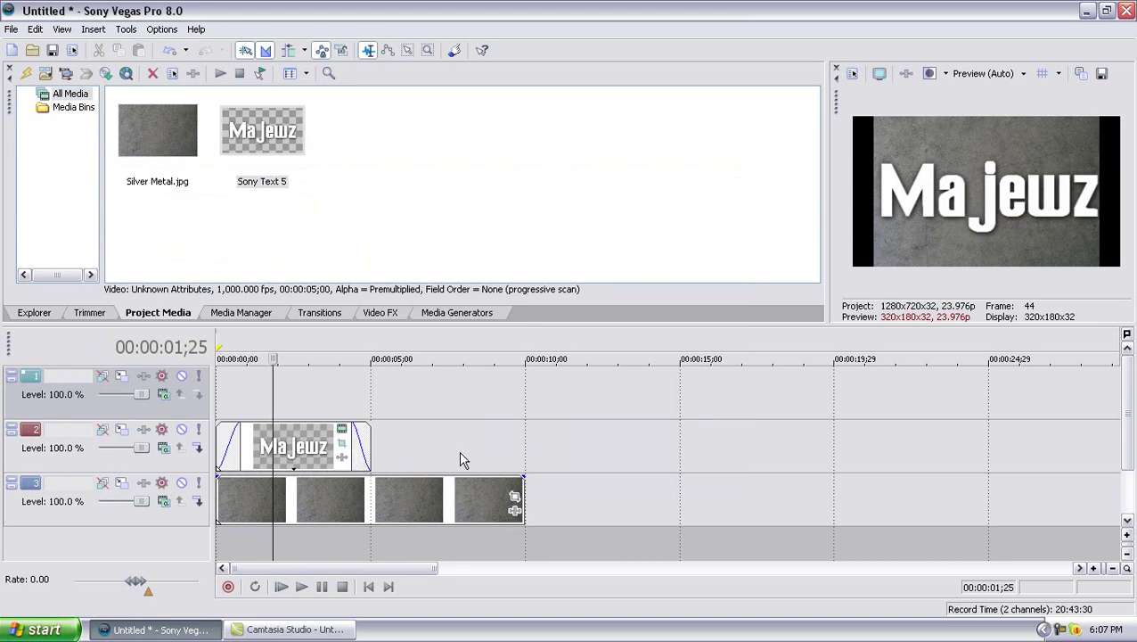
click(406, 319)
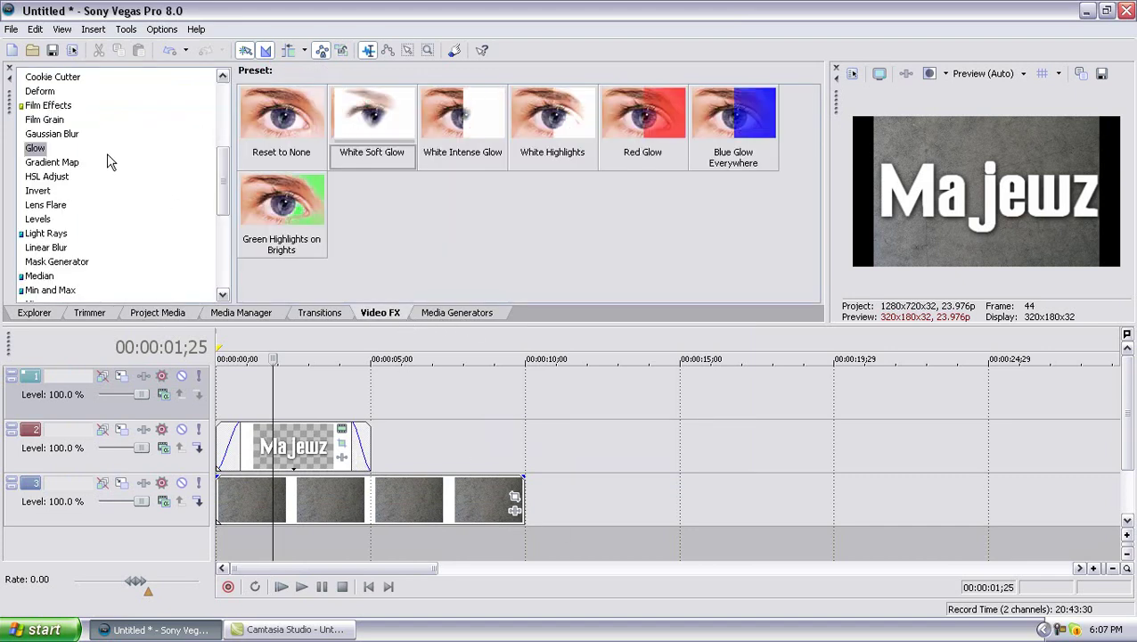
scroll(81, 168, up, 4)
scroll(76, 156, up, 2)
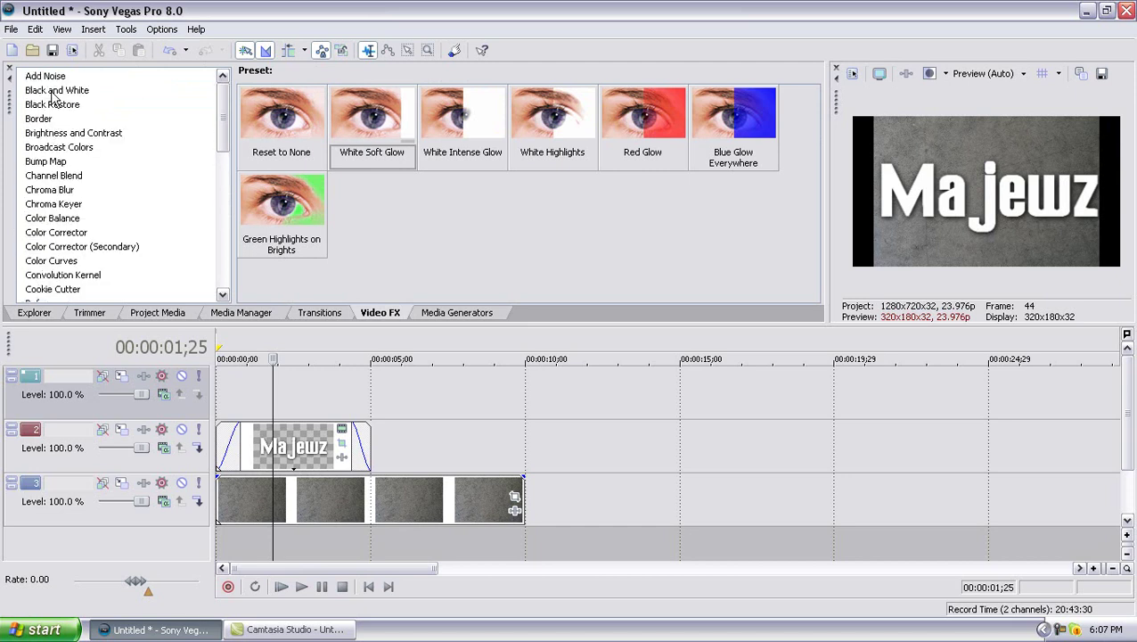
click(57, 90)
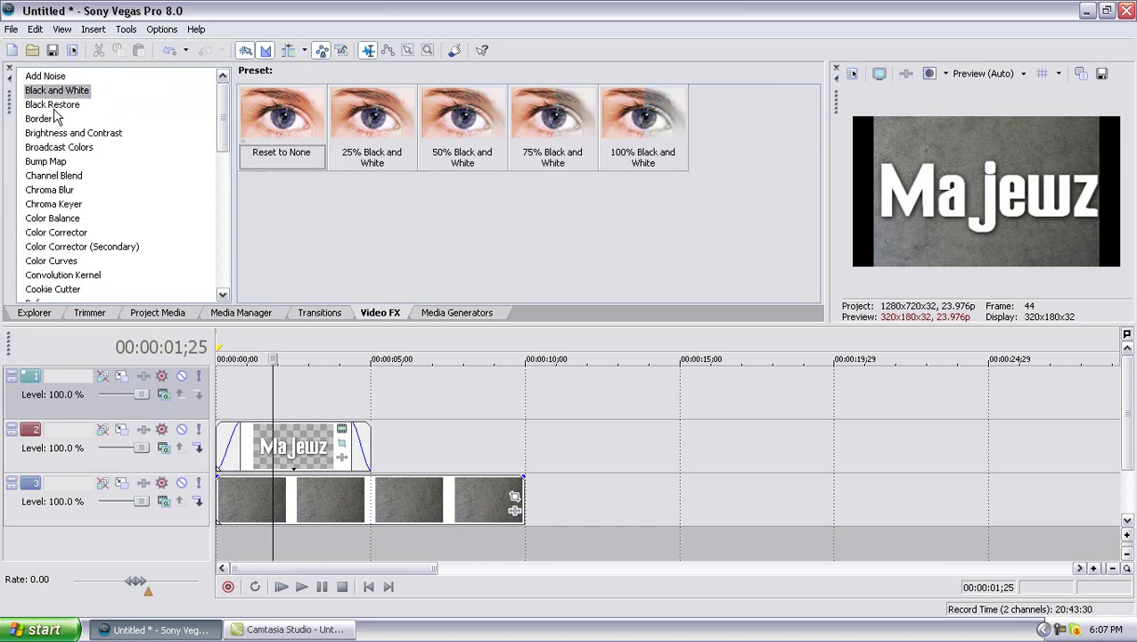
click(46, 161)
drag(381, 123, 479, 503)
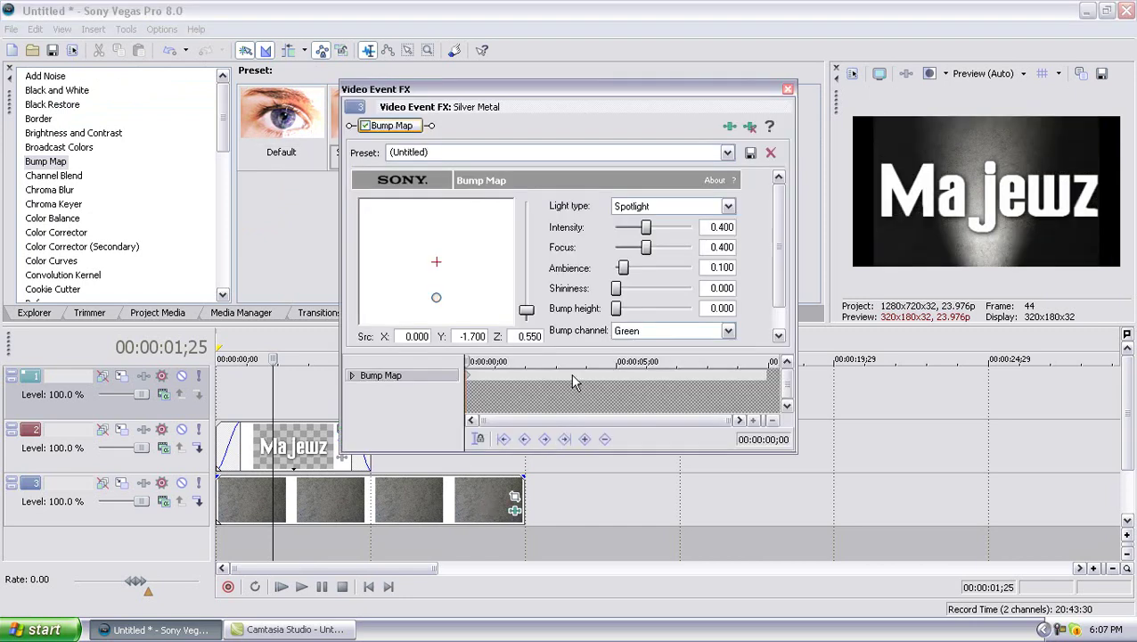
Step: Place the Bump Map spotlight source at about X 0.032, Y -3.000 and Z 1.647
drag(435, 297, 436, 329)
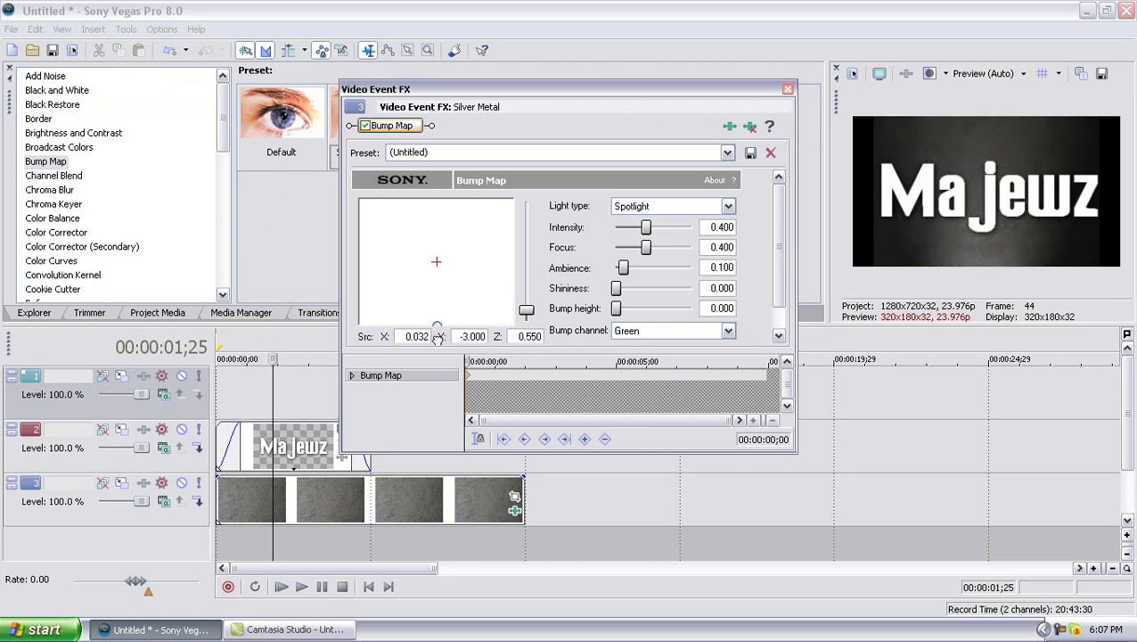
drag(526, 312, 522, 289)
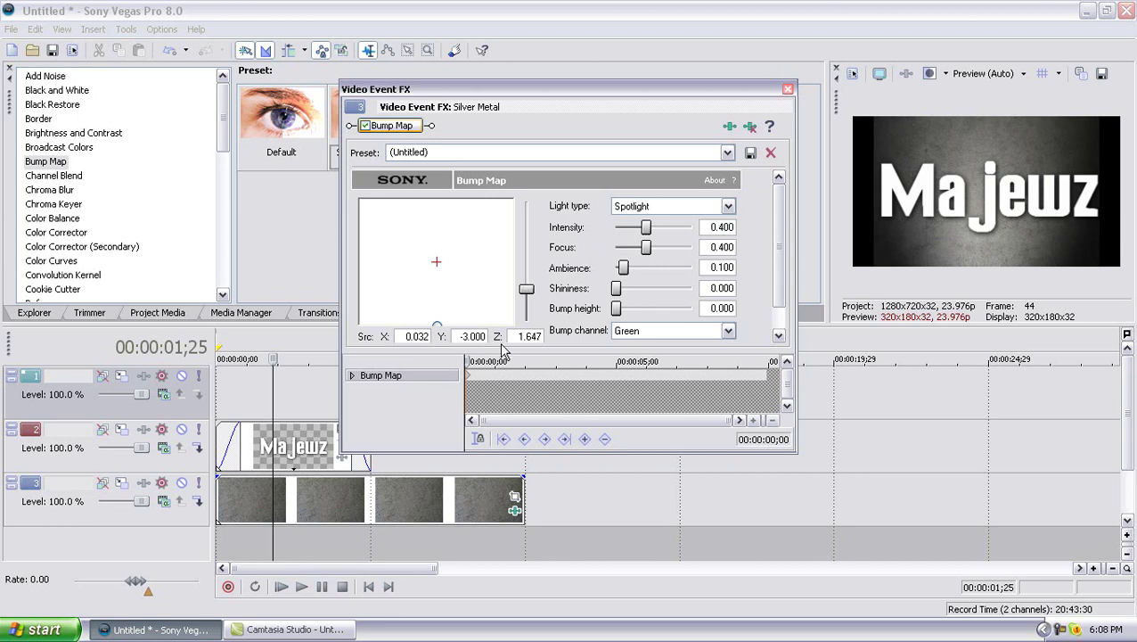
click(788, 92)
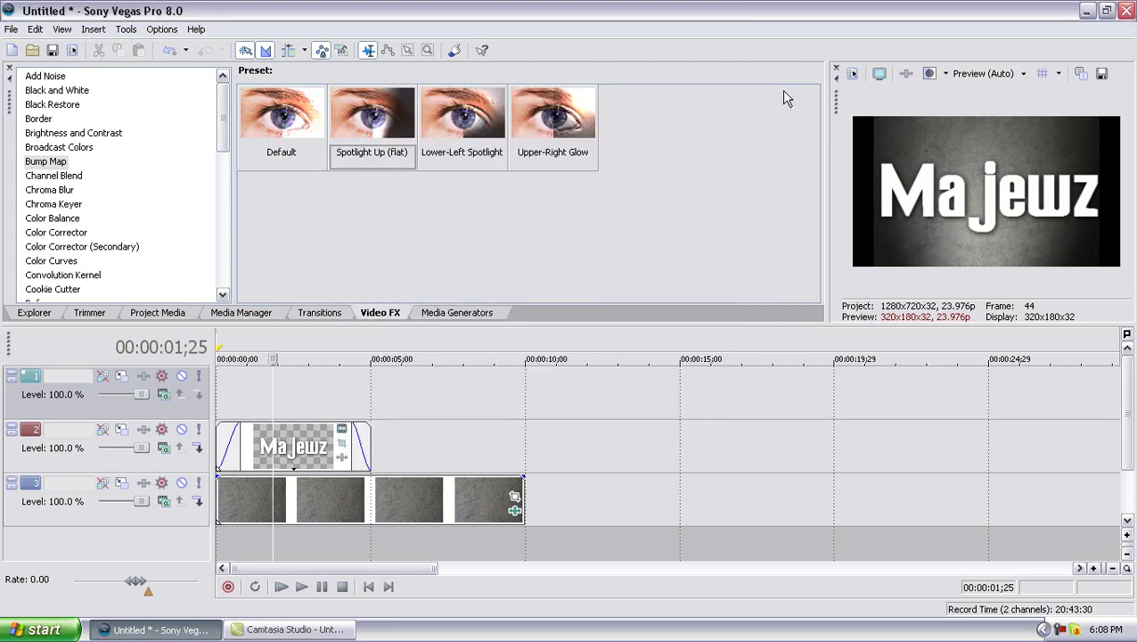
Step: Play the intro from the text's zoom past its fade-out to check the animation and lighting
click(237, 411)
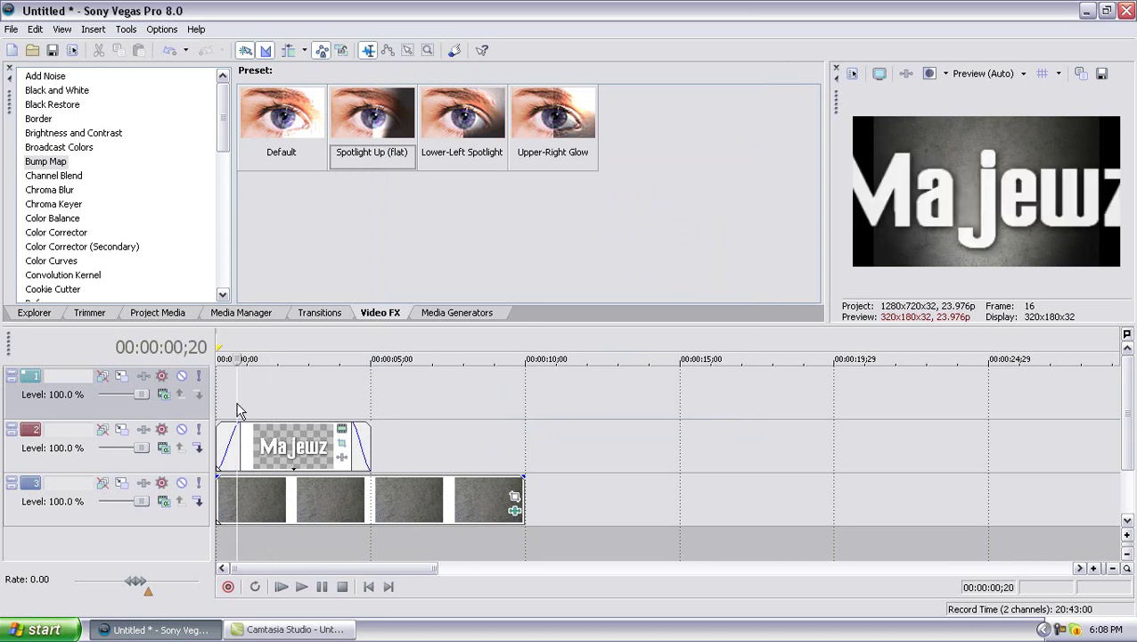
click(284, 588)
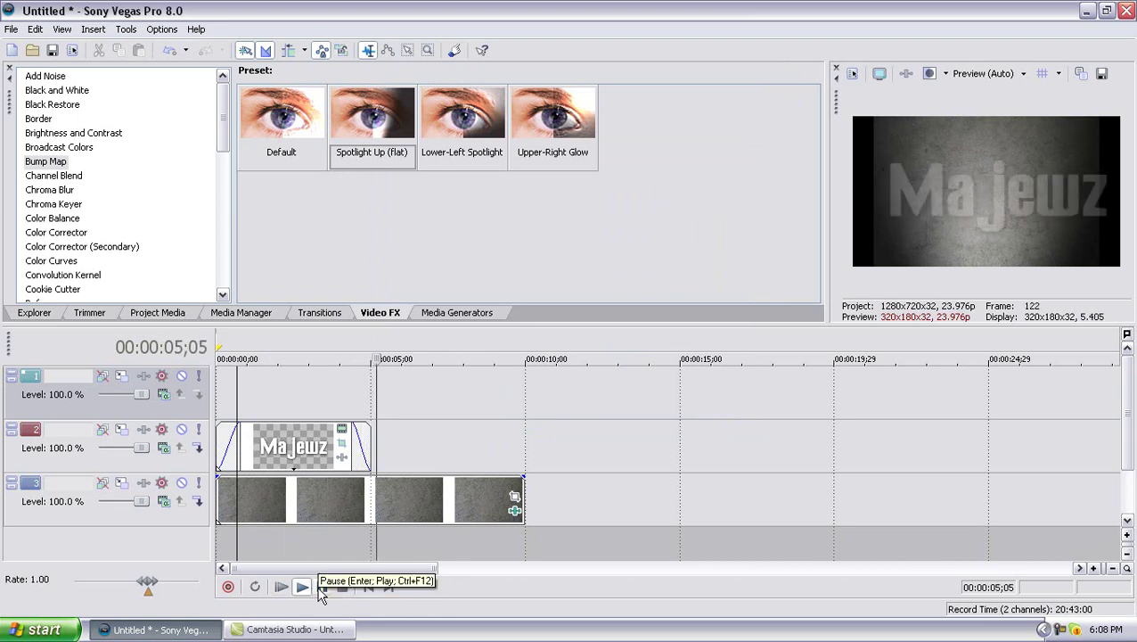
click(322, 587)
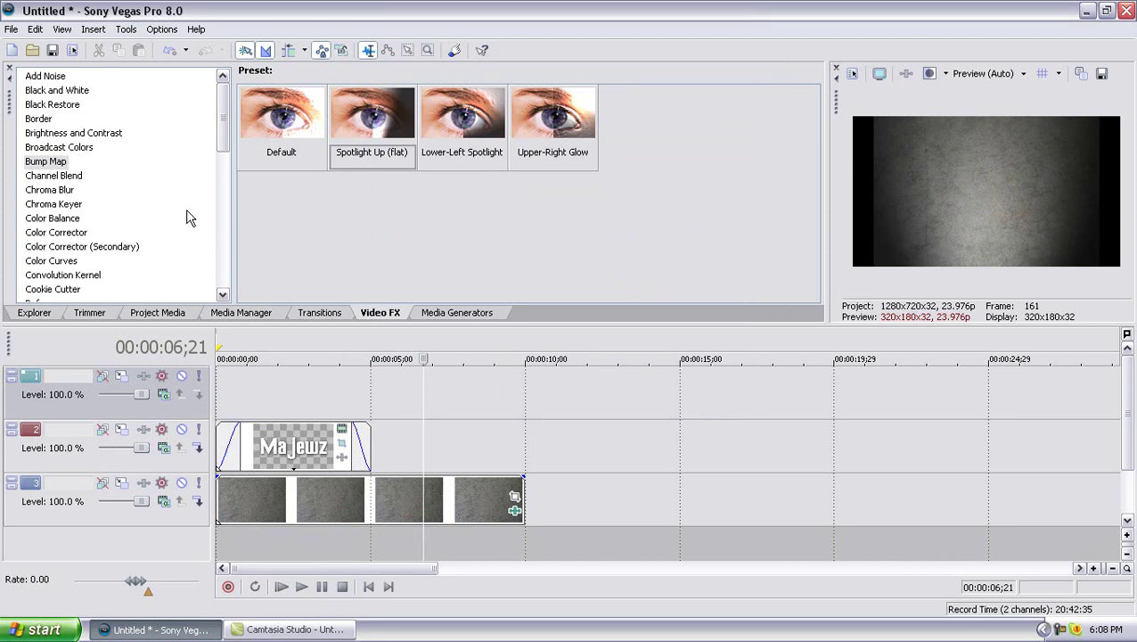
Step: Apply the Gaussian Blur effect with the Extreme Blur preset to the Majewz text event, with both ranges at about 0.188
scroll(106, 190, down, 3)
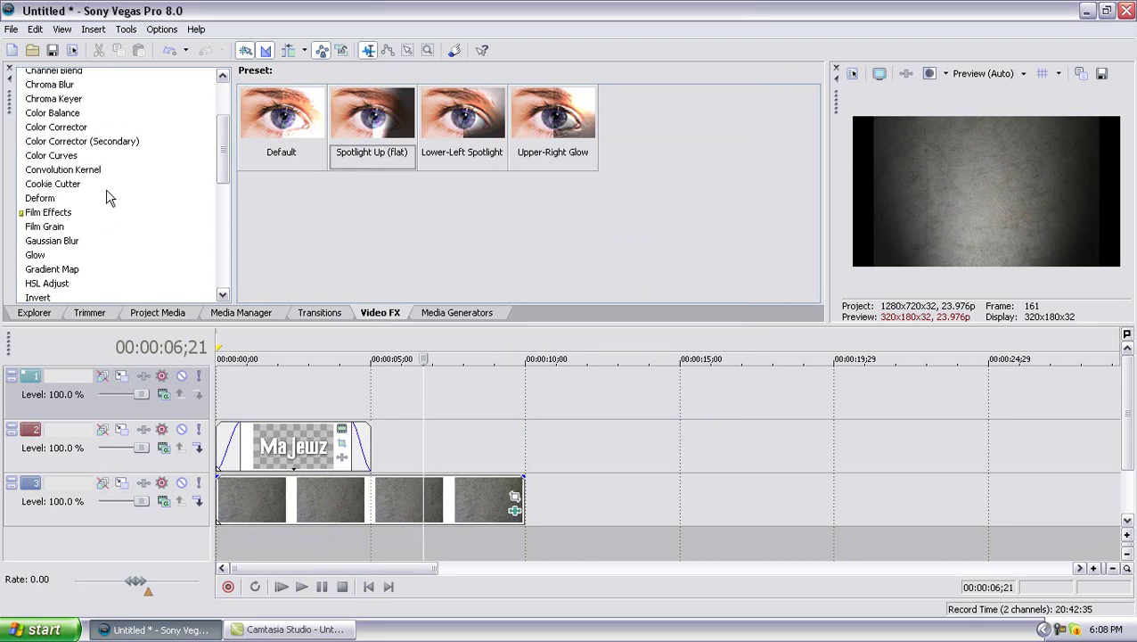
scroll(93, 186, down, 4)
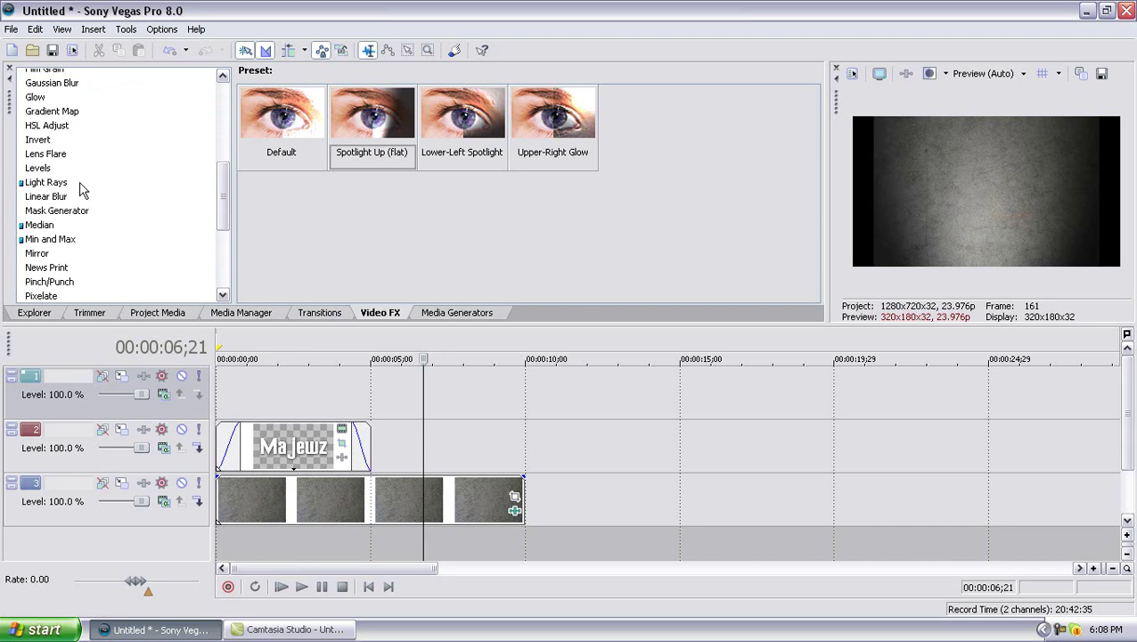
click(70, 83)
drag(564, 103, 326, 450)
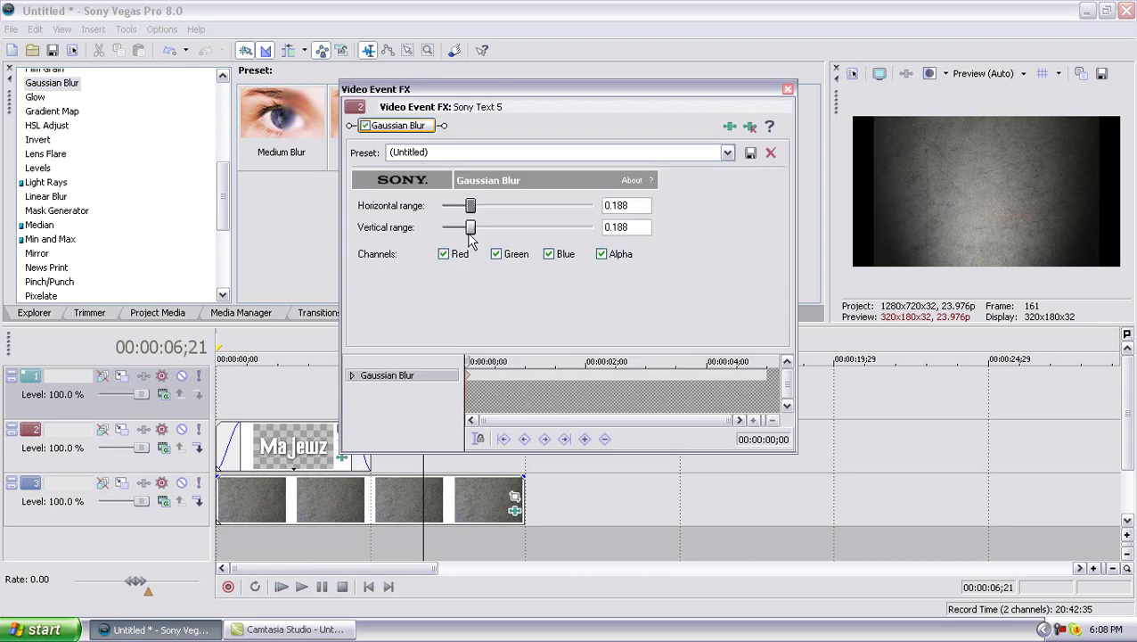
Step: Set the Gaussian Blur's horizontal and vertical range to 0.000 at the first keyframe
click(470, 380)
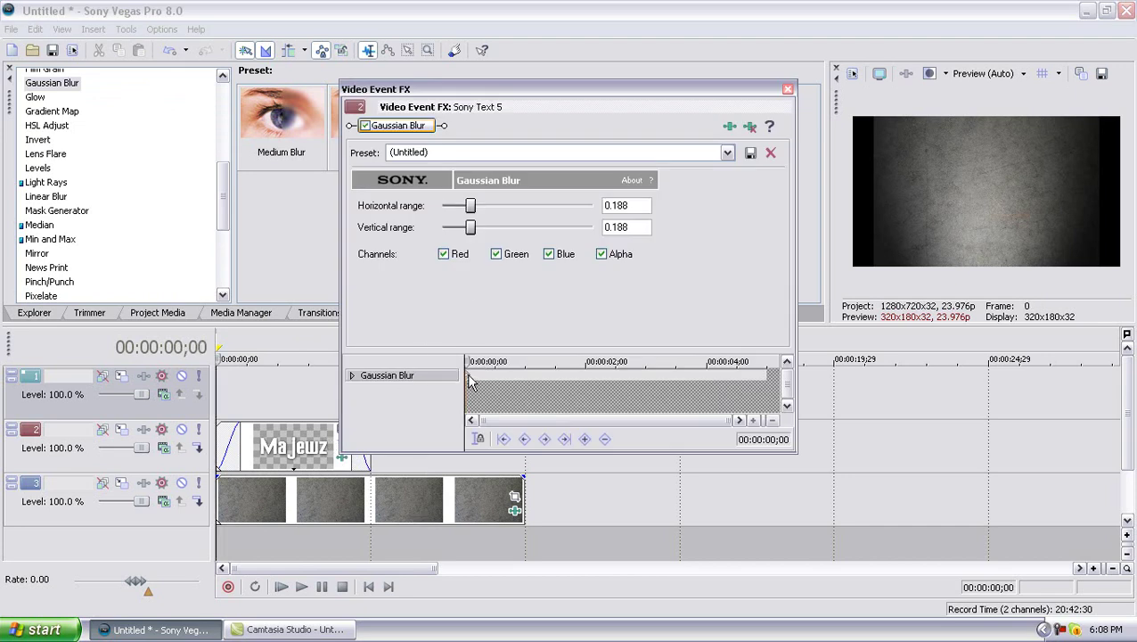
click(352, 462)
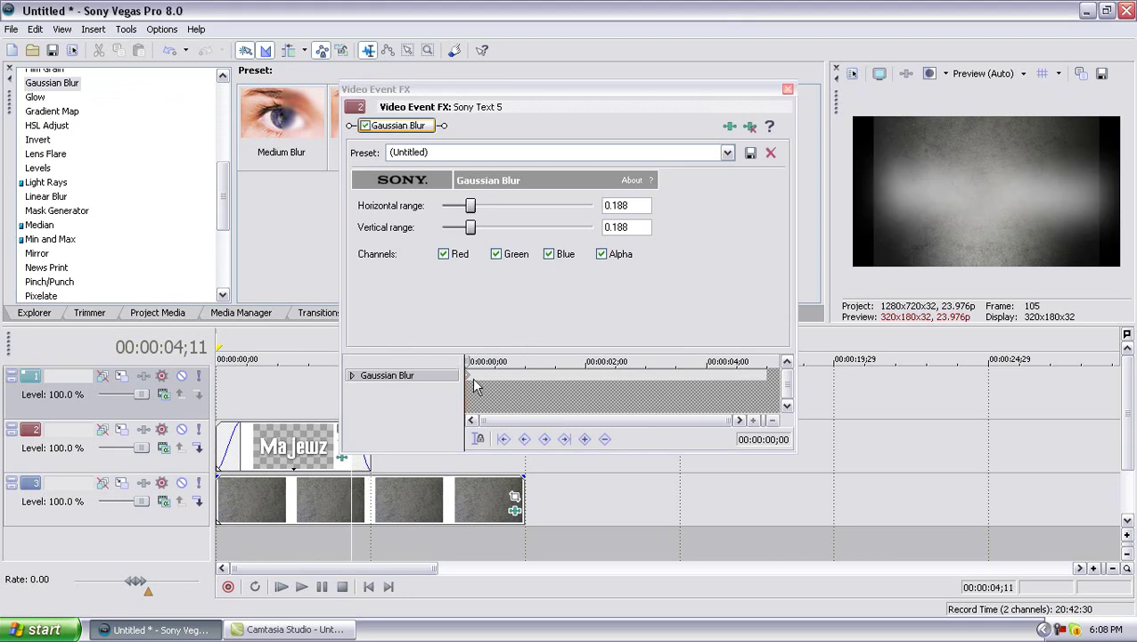
drag(471, 205, 406, 250)
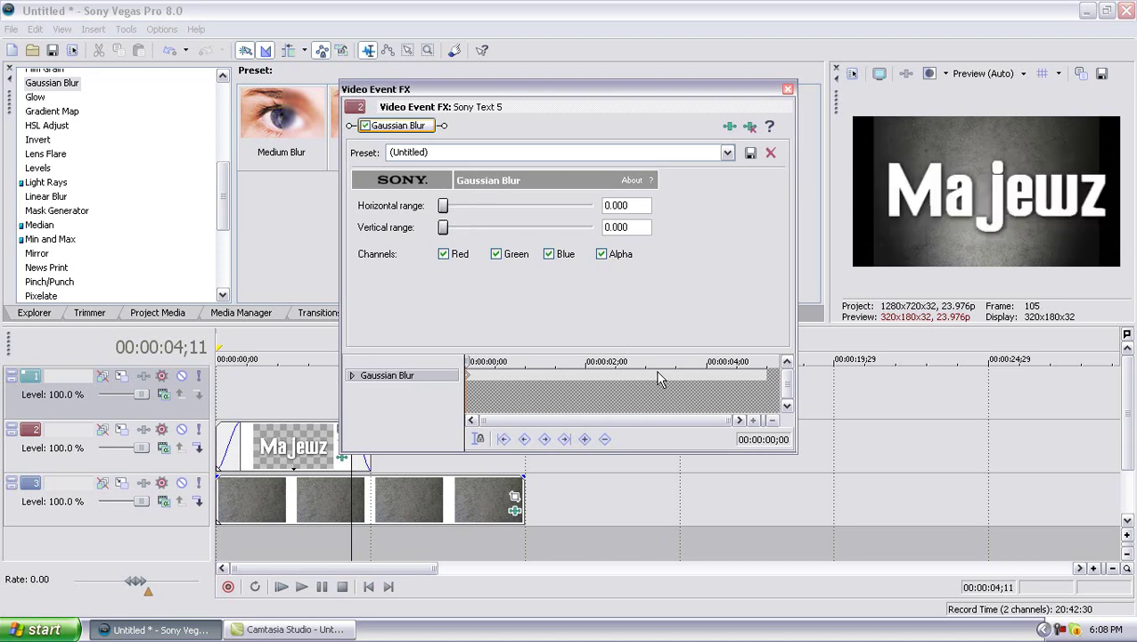
Step: Add blur keyframes at 00:00:04;00 with no blur and at 00:00:05;00 with both ranges at about 0.206
click(709, 383)
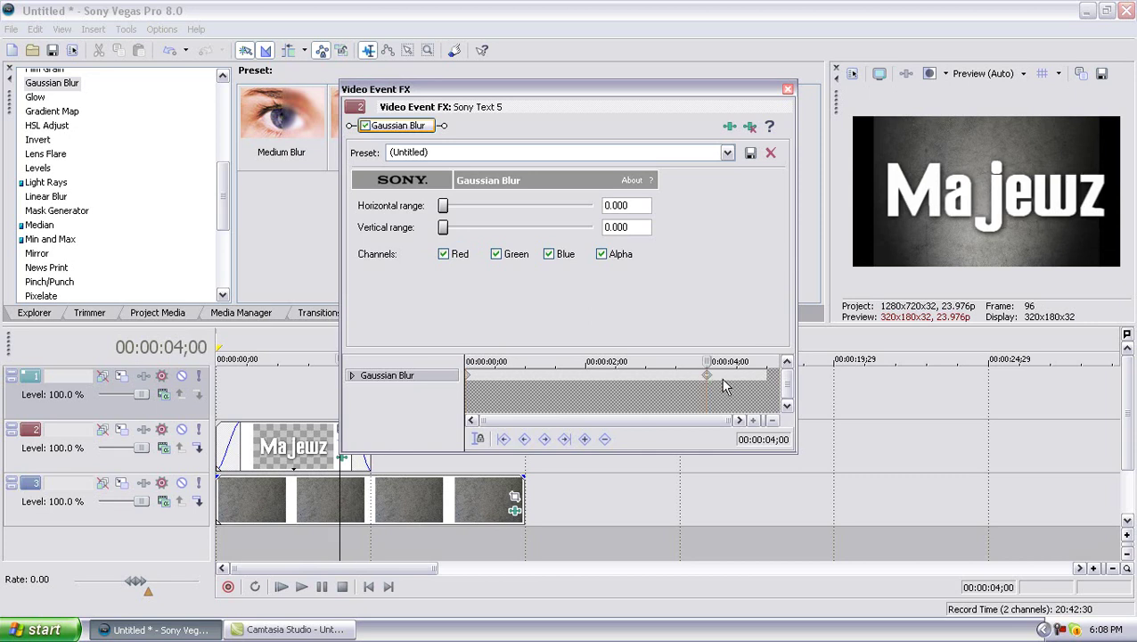
click(737, 383)
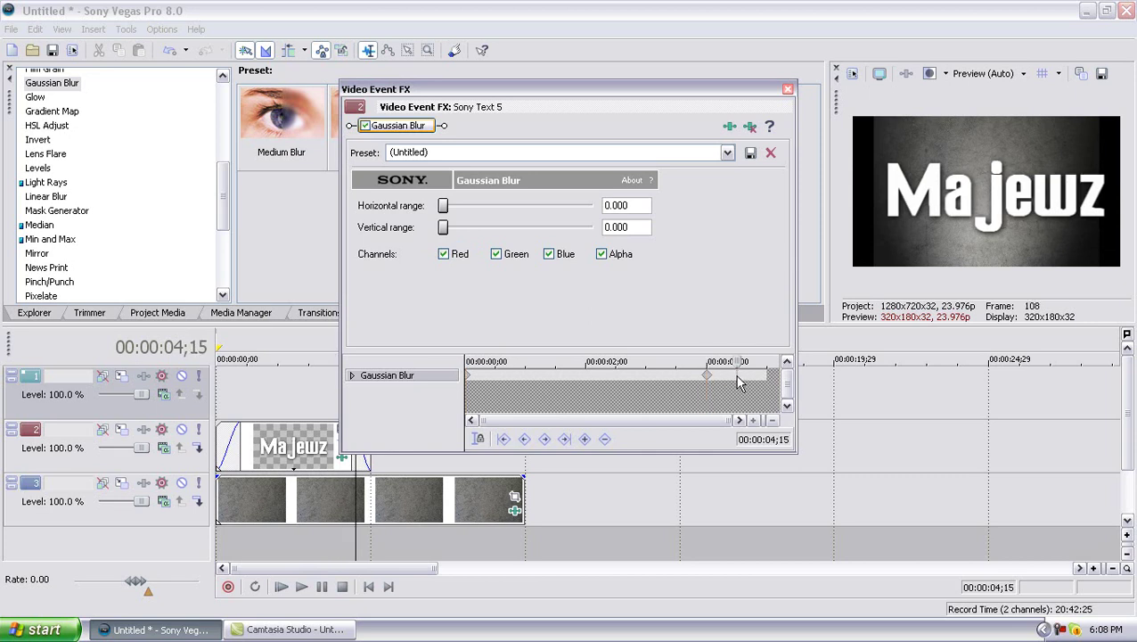
click(709, 381)
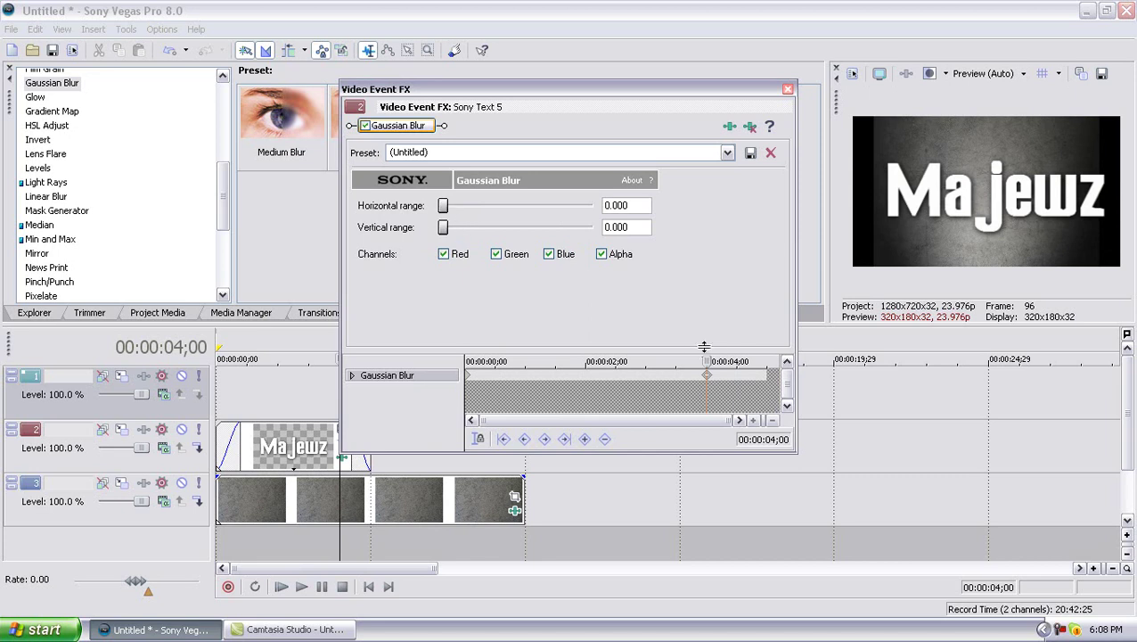
click(768, 383)
drag(448, 211, 480, 232)
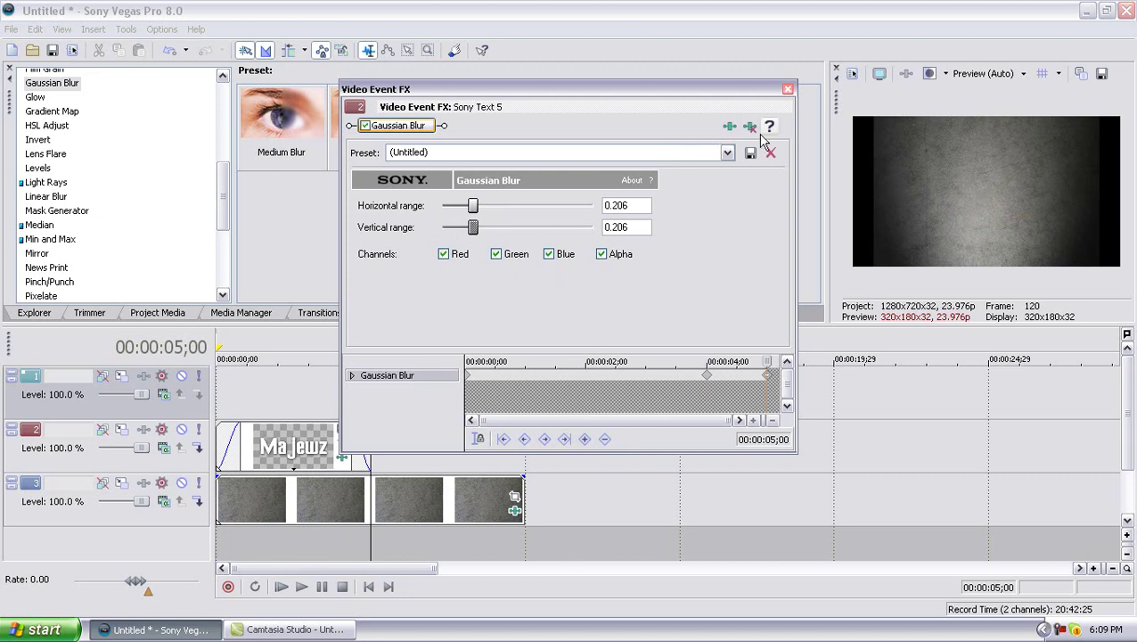
click(788, 89)
Step: Play the end of the Majewz text to check its blur, and select the text event at 00:00:02;28
click(335, 414)
click(282, 588)
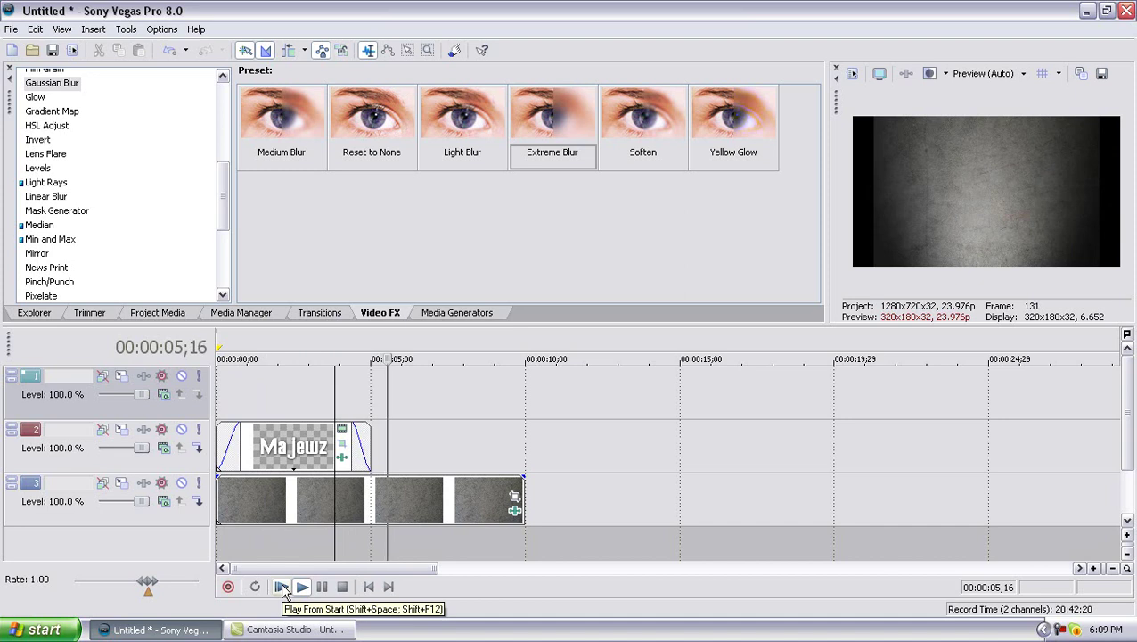
click(339, 587)
click(311, 449)
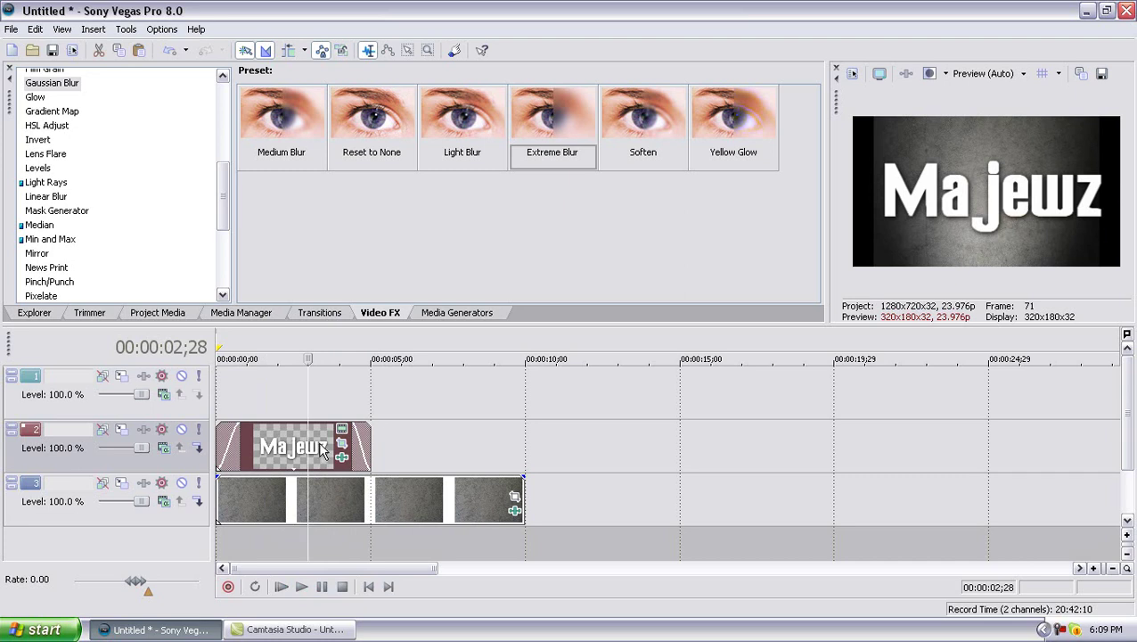
Step: Paste a new copy of the Majewz text event's source media onto track 1 at 00:00:04;12
click(352, 401)
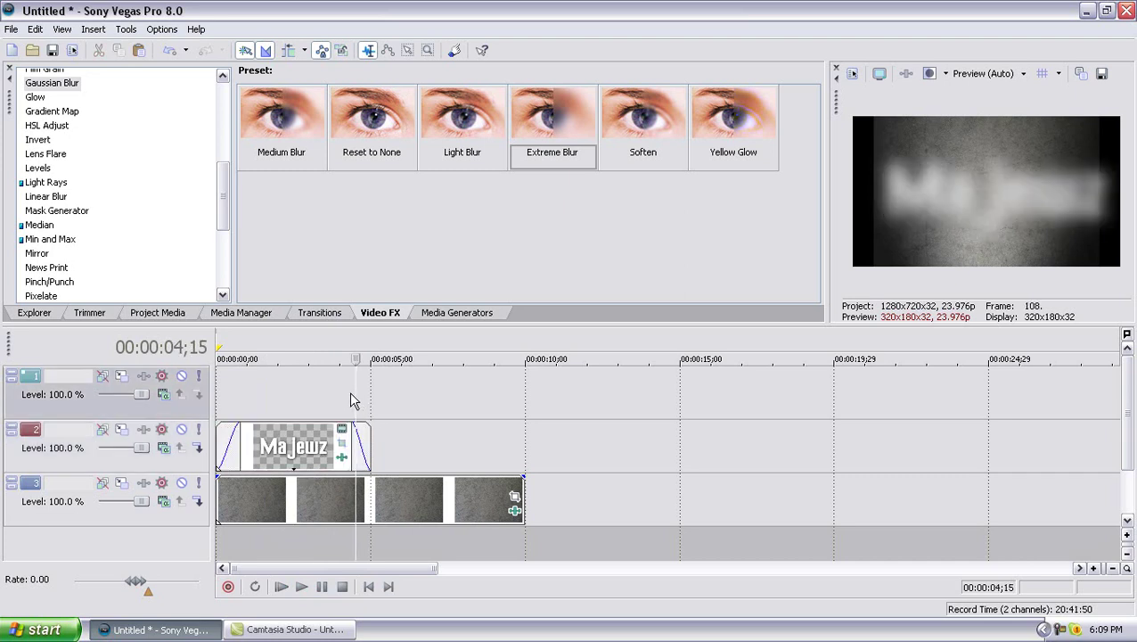
click(356, 401)
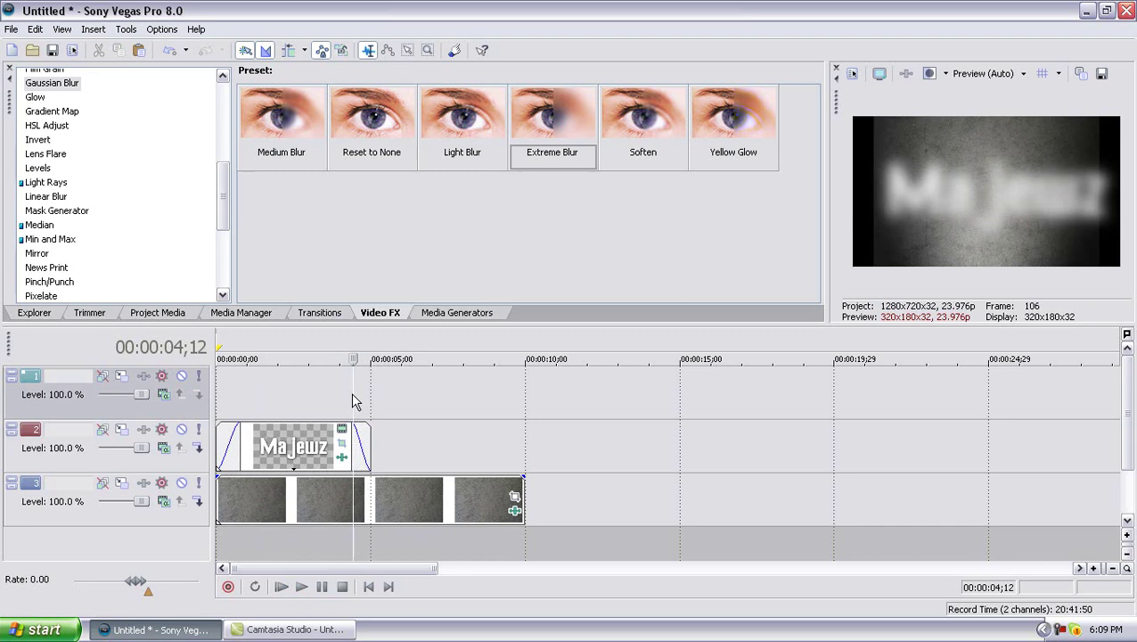
key(ctrl+v)
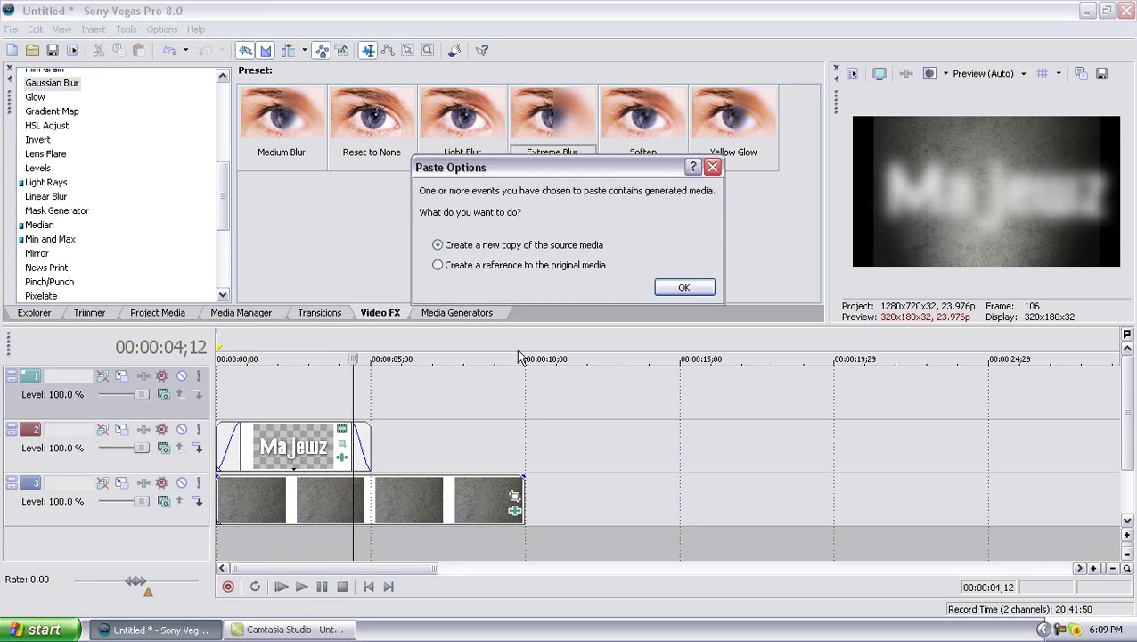
click(673, 287)
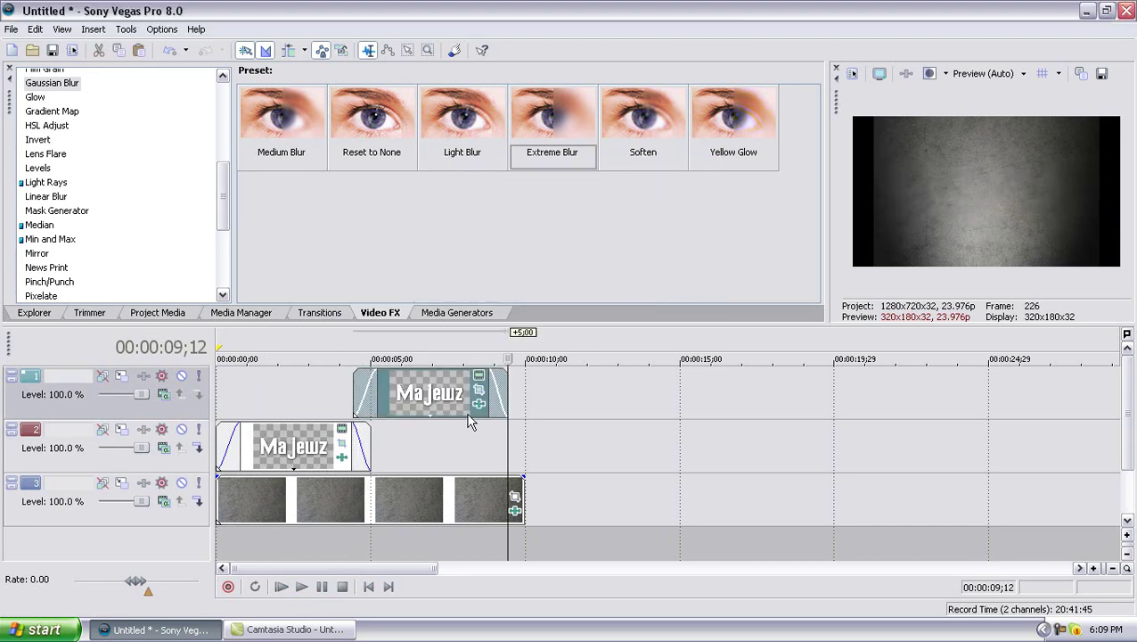
Step: Change the text of the pasted event on track 1 to "Presents"
click(437, 397)
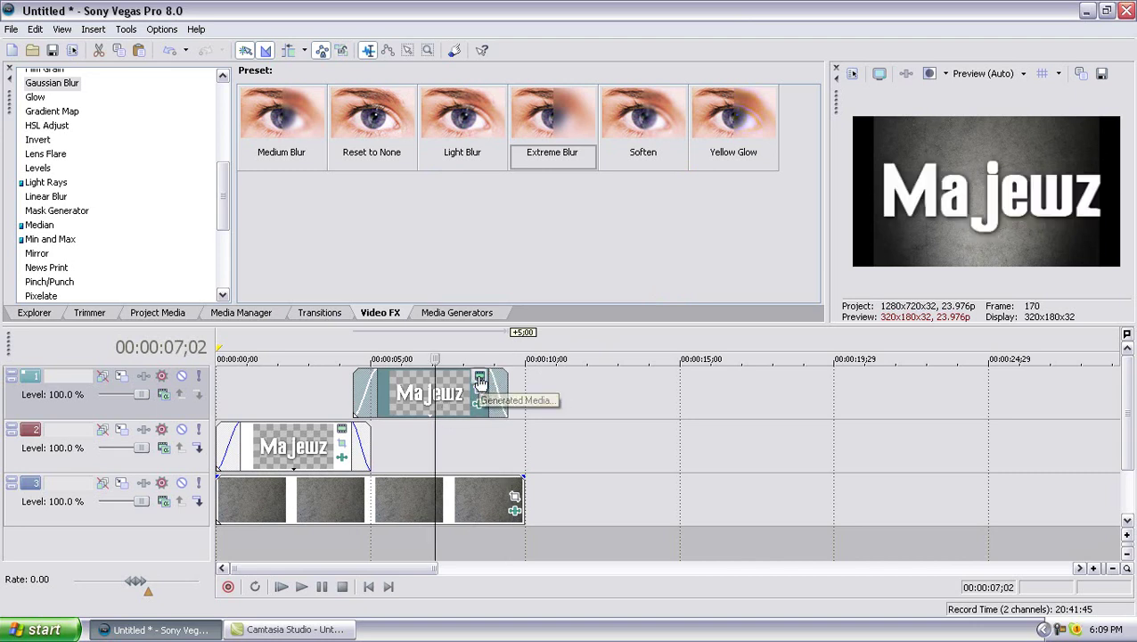
click(480, 377)
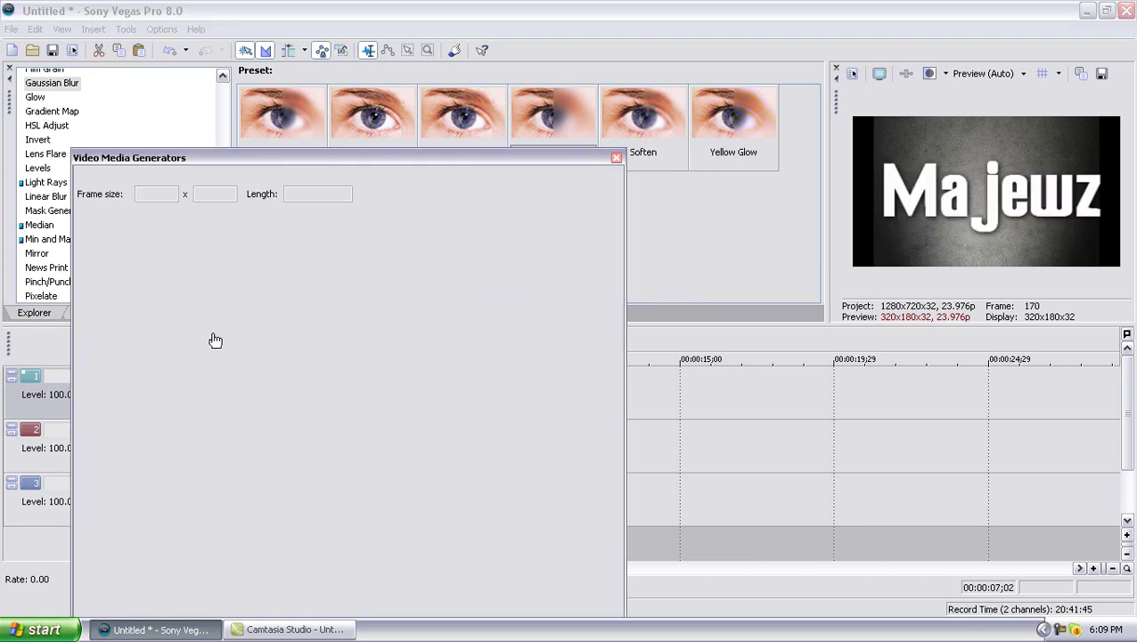
drag(134, 398, 578, 420)
text(Pre)
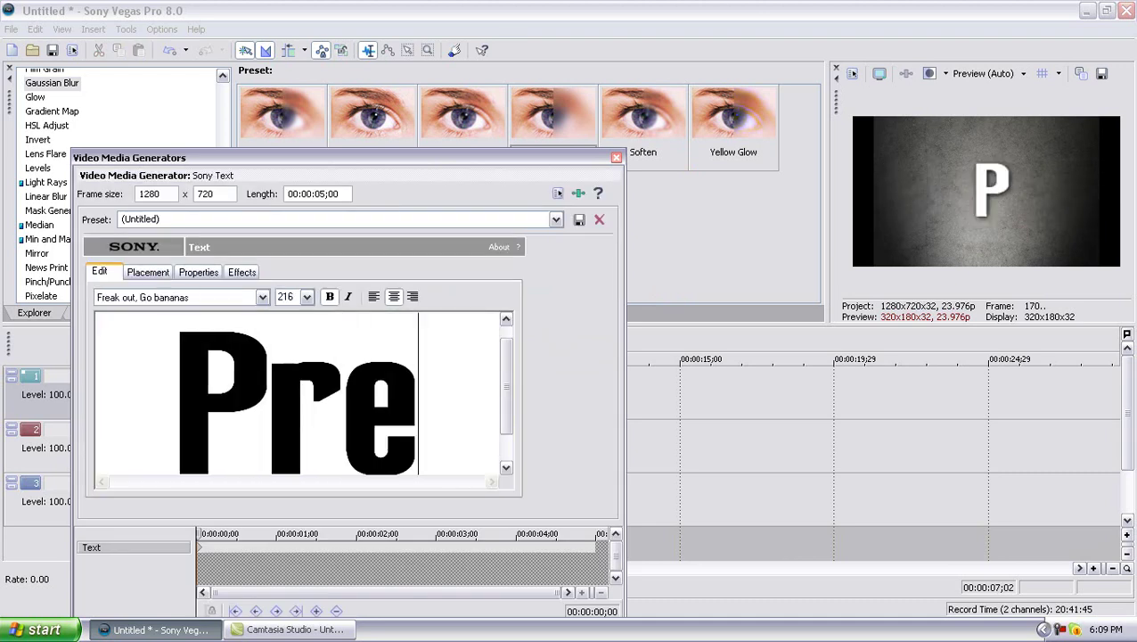
text(sents)
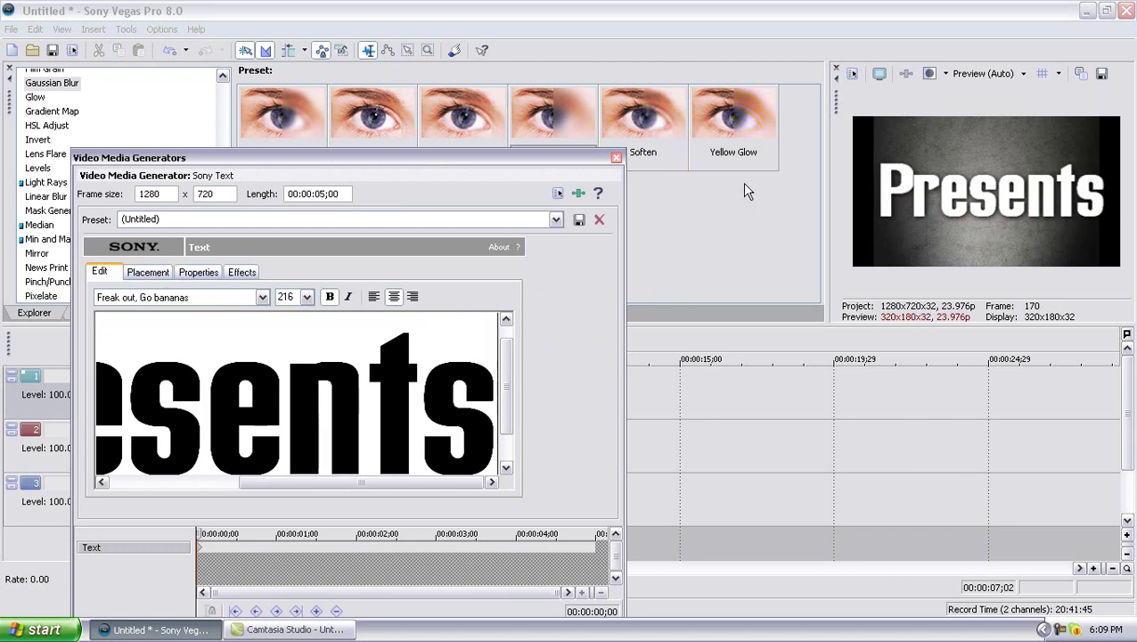
click(616, 156)
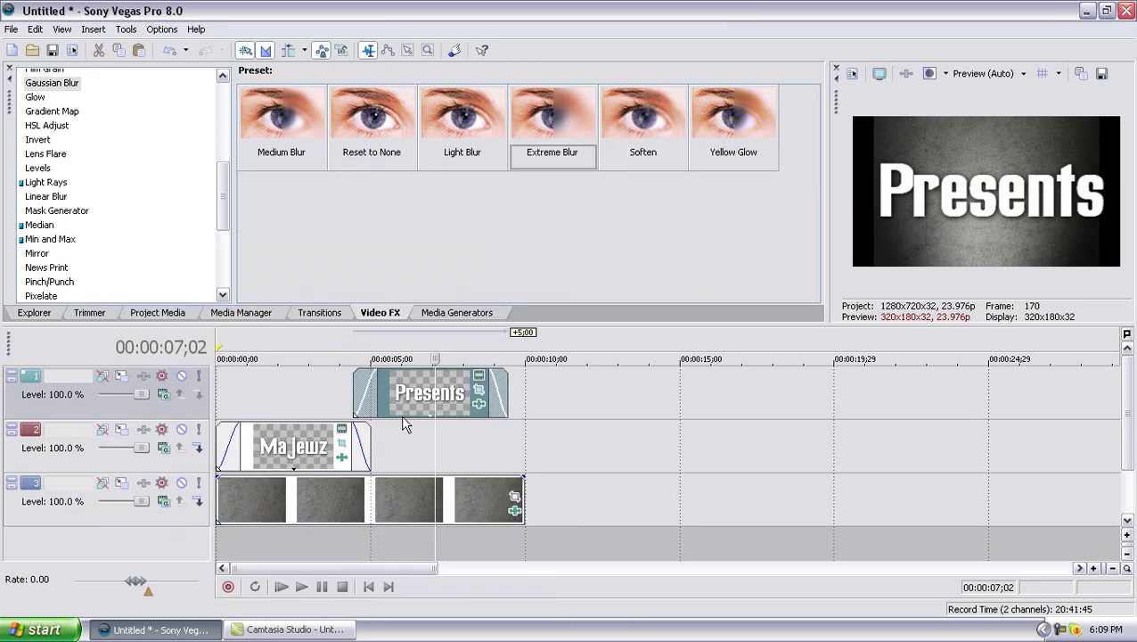
Step: Play the change between the two texts, and add a fade-out to the background event starting where the Presents text ends
click(343, 412)
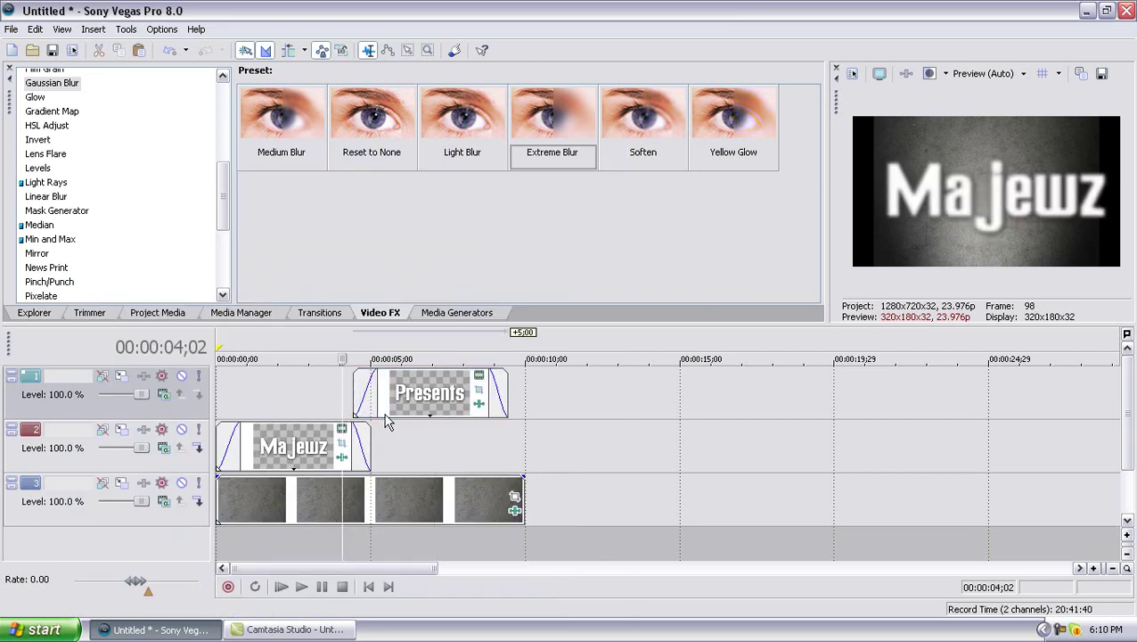
click(283, 589)
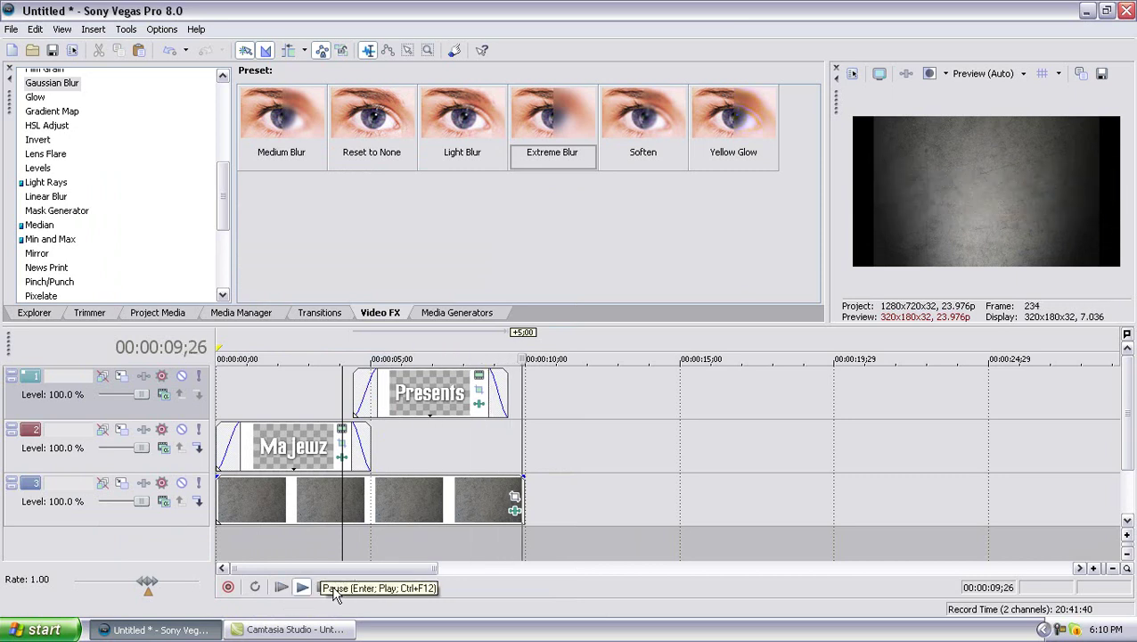
click(345, 586)
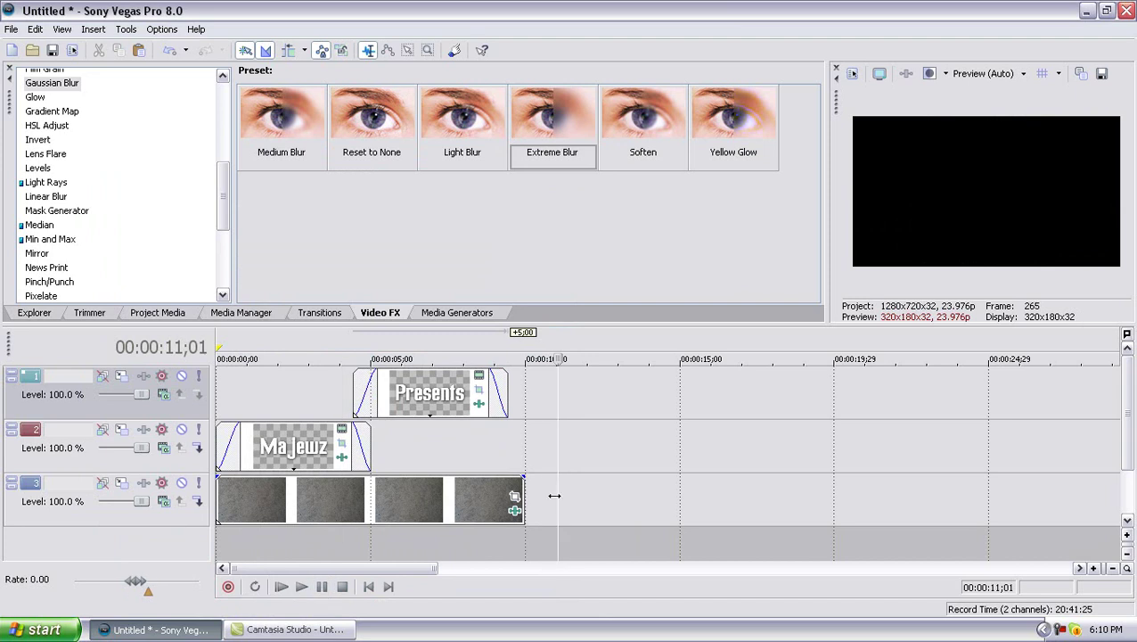
drag(526, 475, 509, 475)
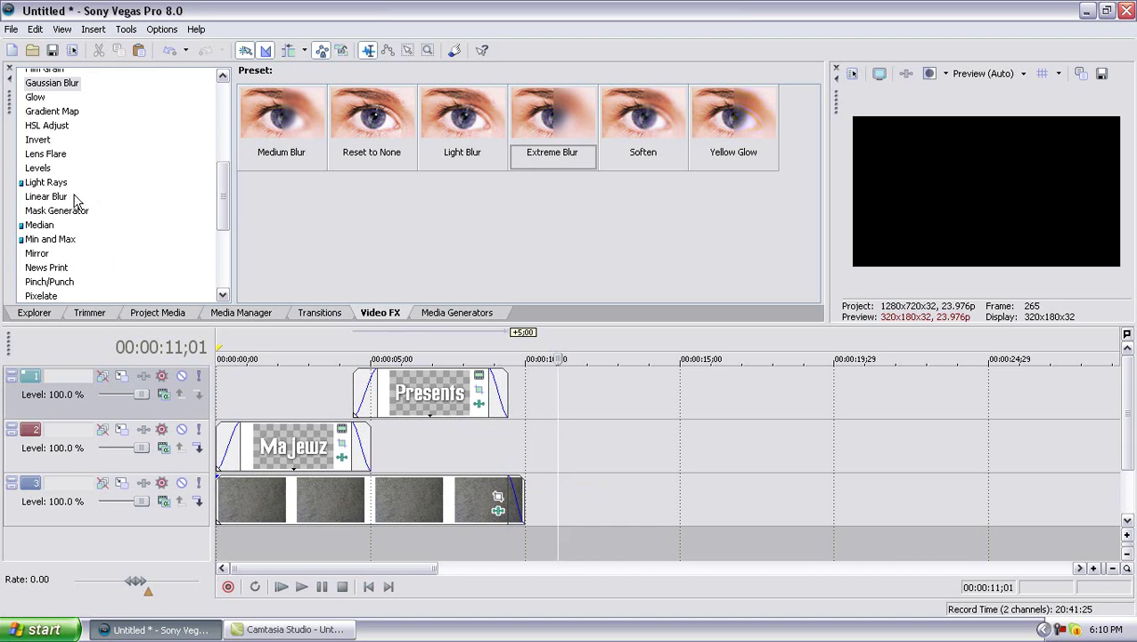
Step: Browse the video effects, including the Lens Flare and Broadcast Colors presets, for one that suits the intro
click(53, 156)
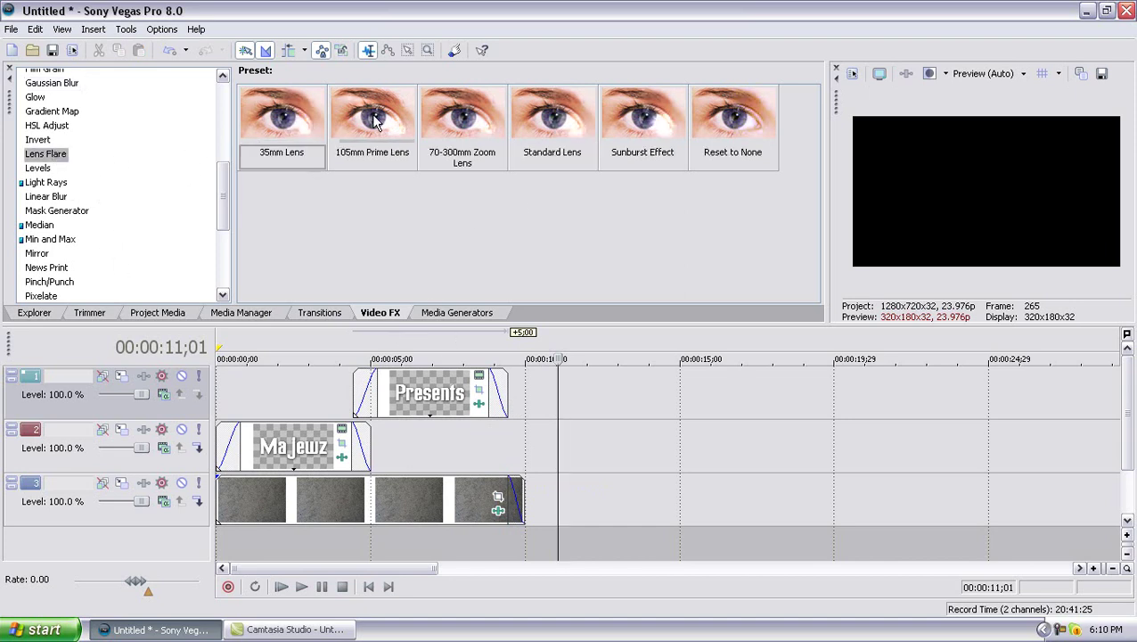
scroll(119, 200, down, 4)
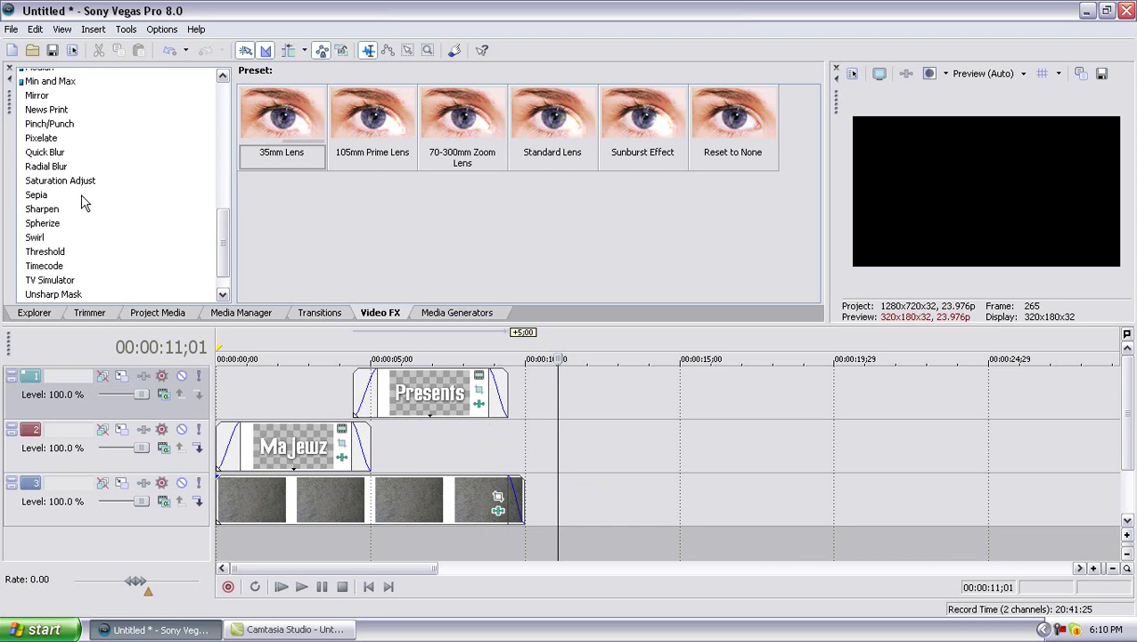
scroll(56, 178, up, 6)
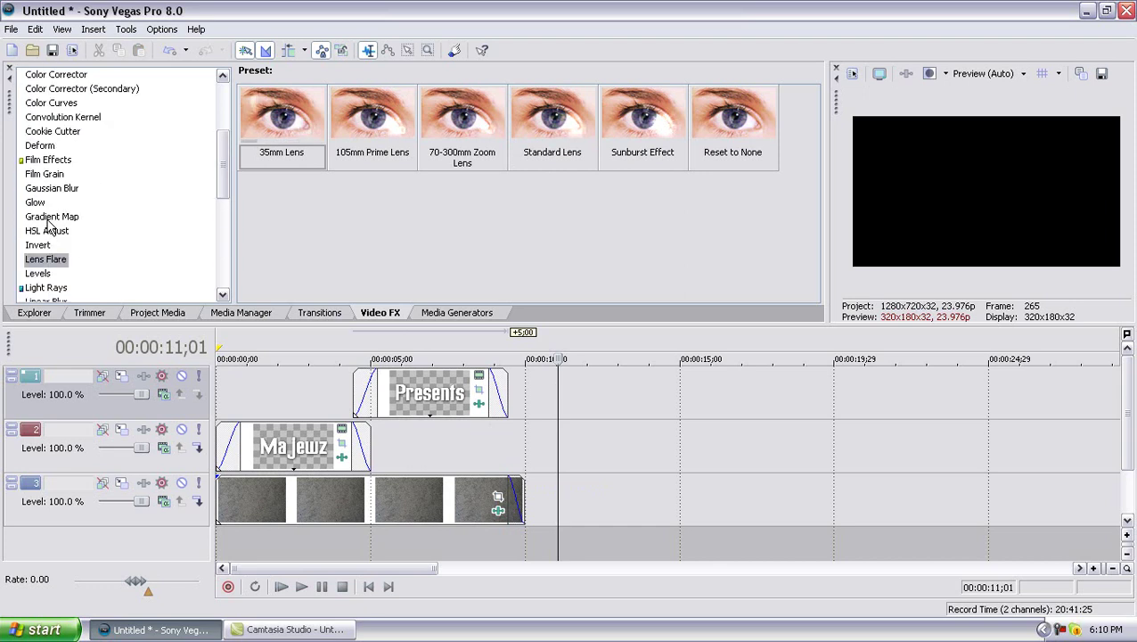
scroll(51, 191, up, 3)
click(71, 95)
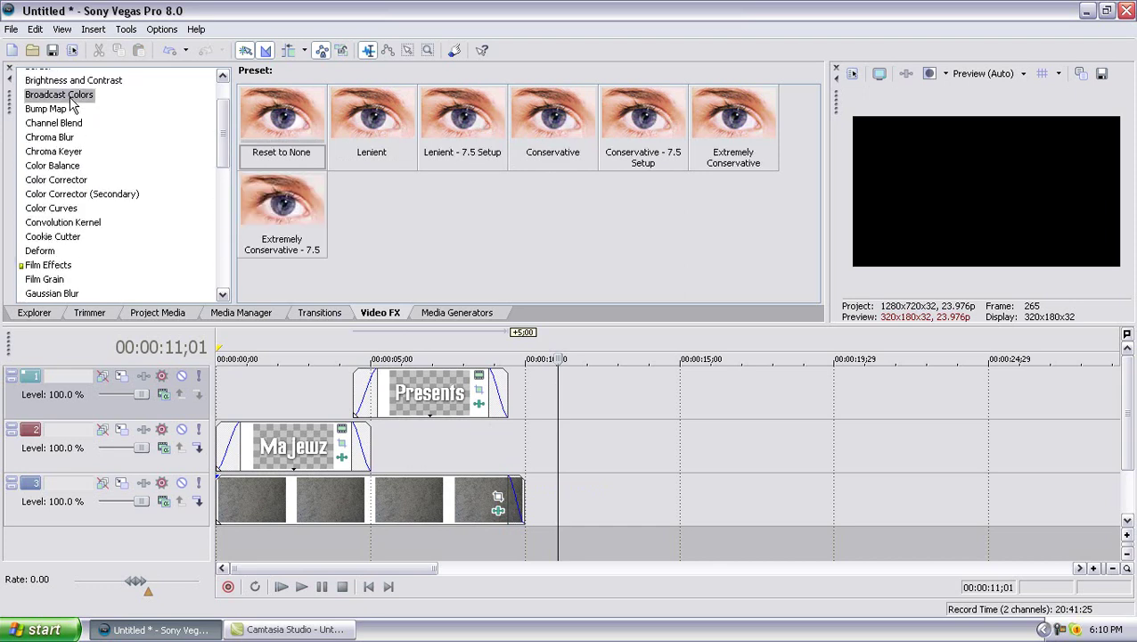
scroll(75, 230, down, 5)
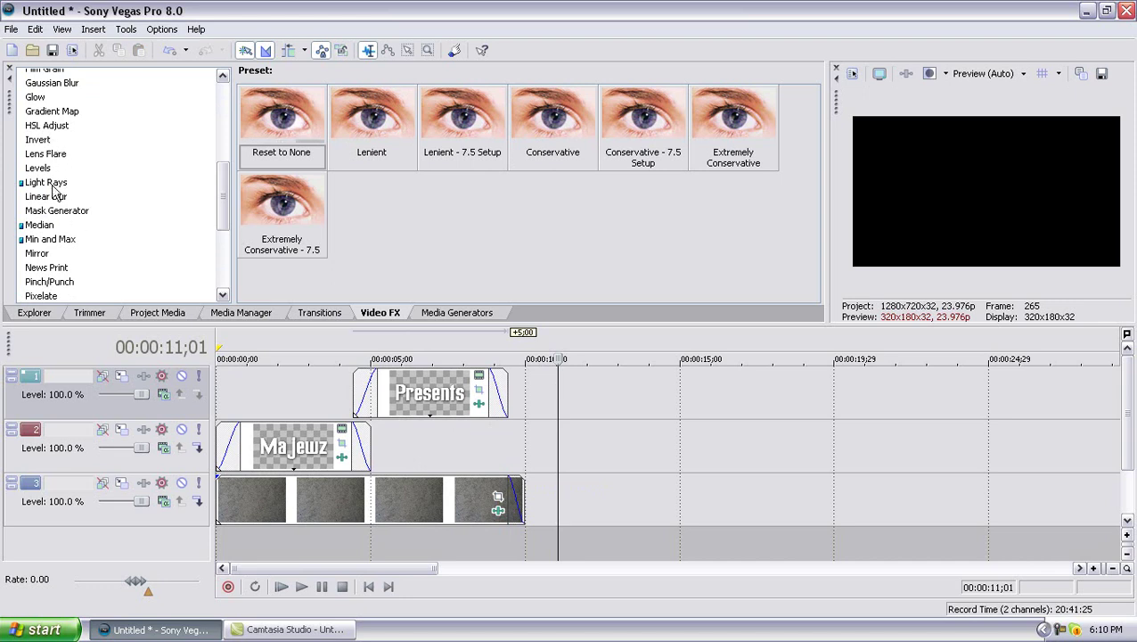
scroll(53, 225, up, 4)
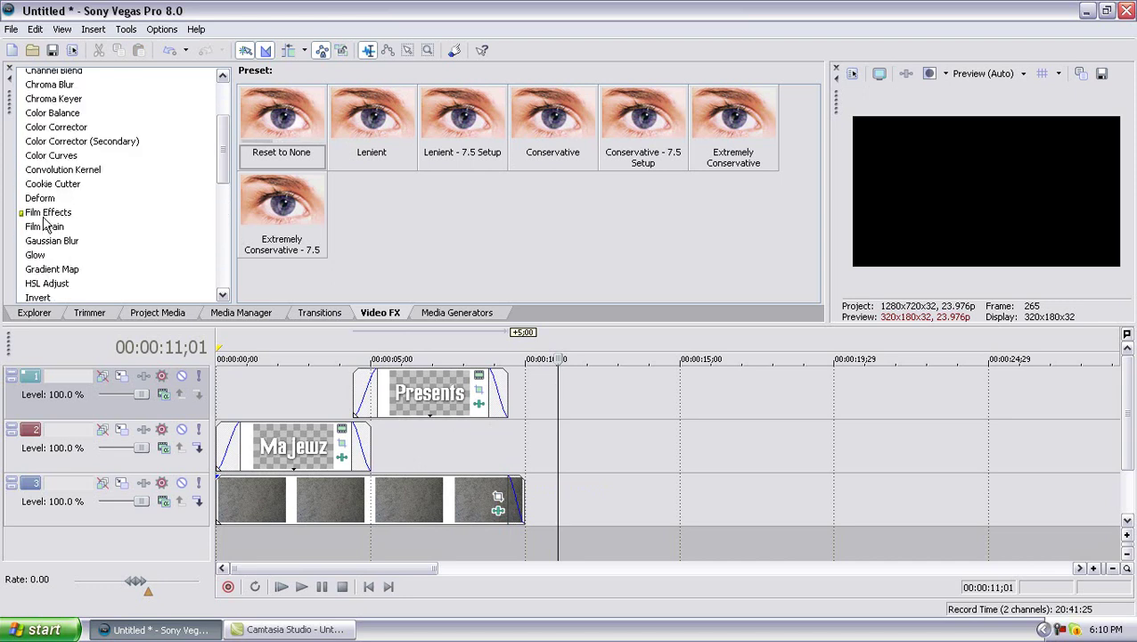
scroll(75, 269, down, 4)
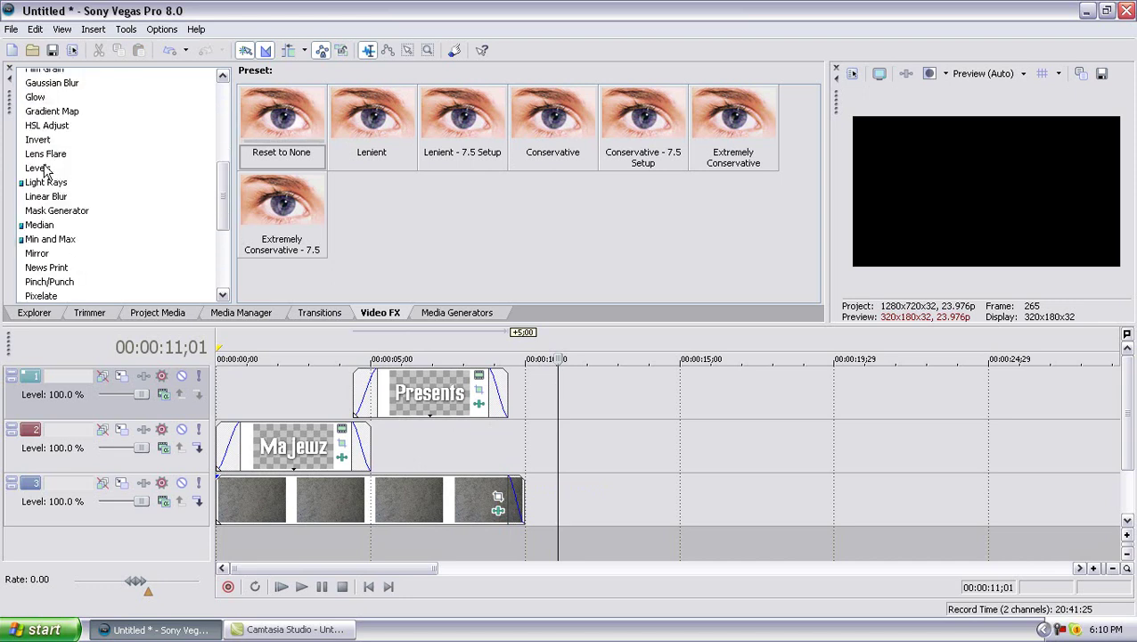
scroll(54, 183, down, 5)
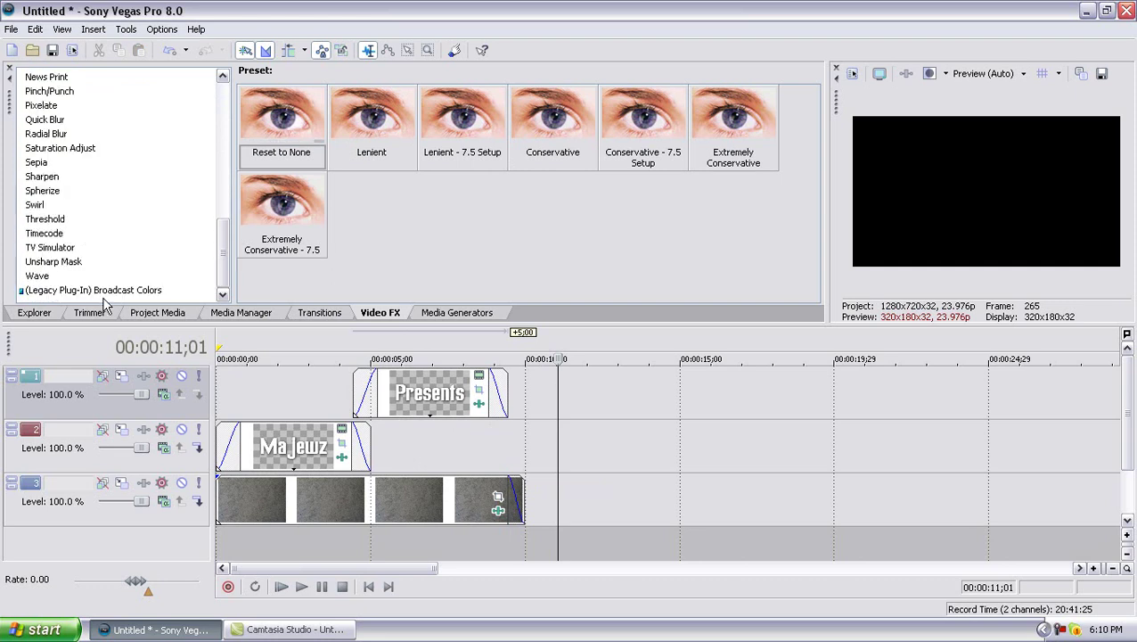
scroll(74, 281, up, 3)
Step: Apply the Soft Flash transition to the fade-out of the metal background event, keeping its default settings
click(319, 313)
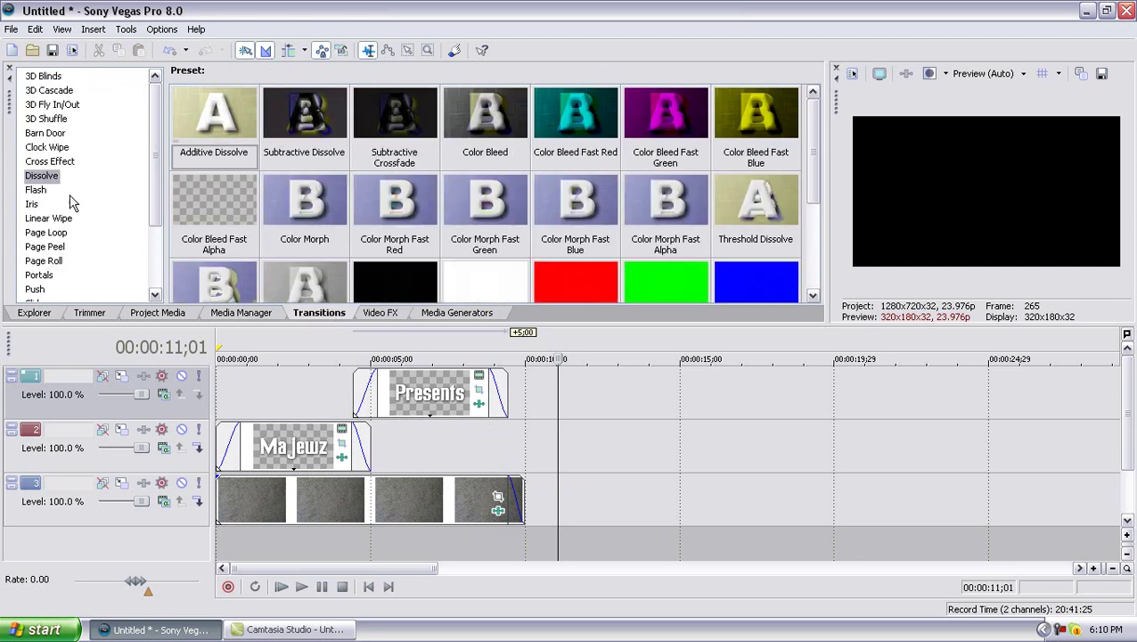
scroll(76, 218, down, 3)
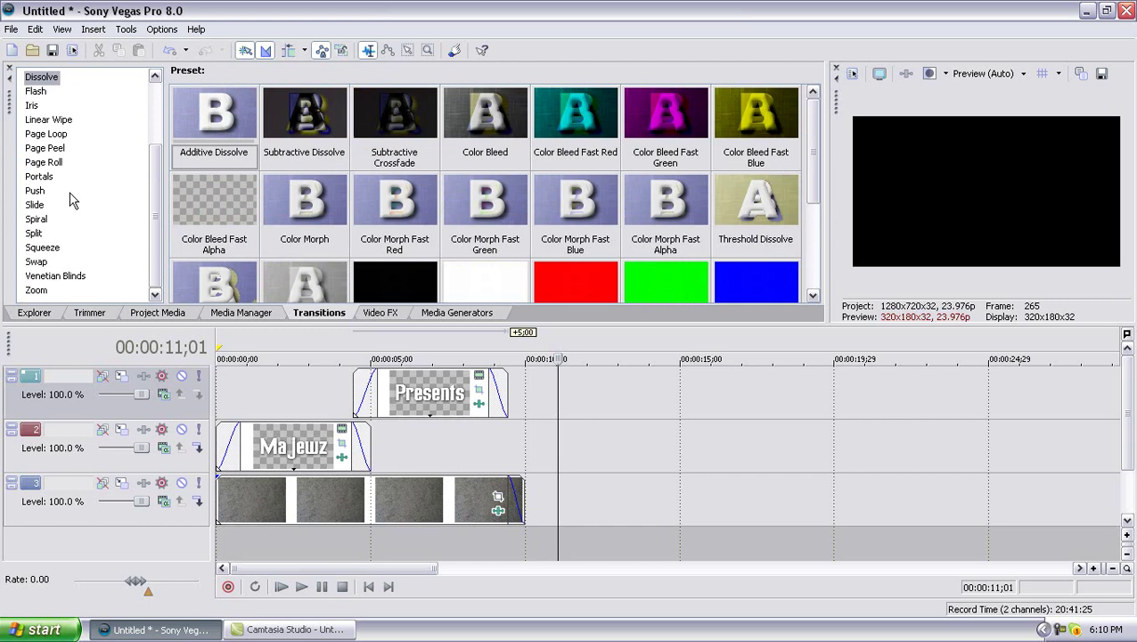
click(35, 91)
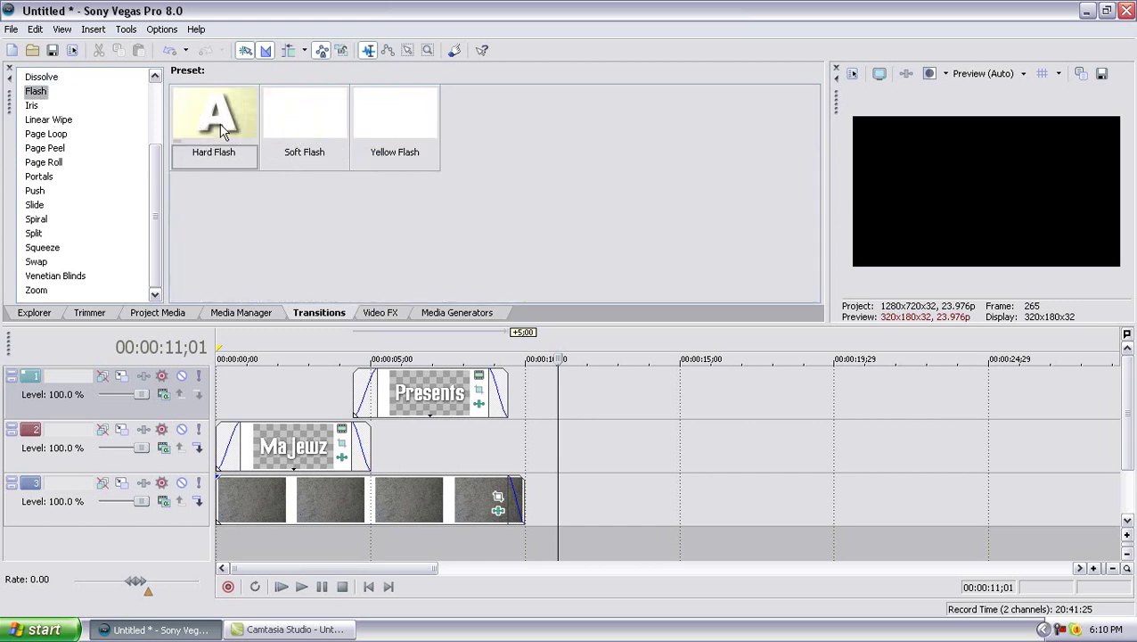
drag(281, 125, 522, 495)
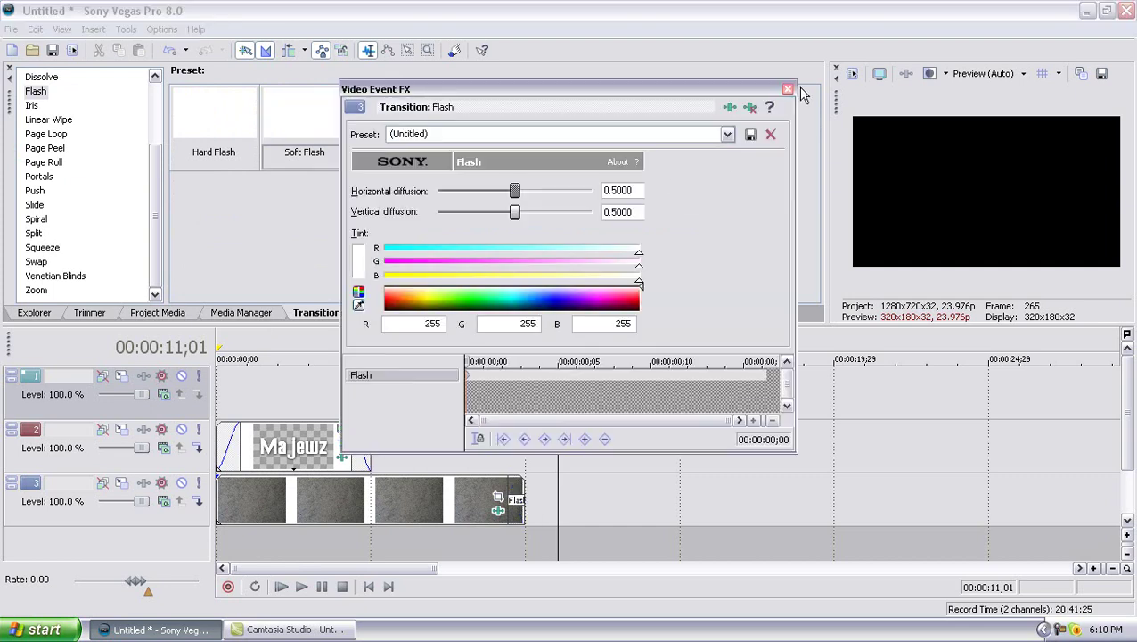
click(787, 90)
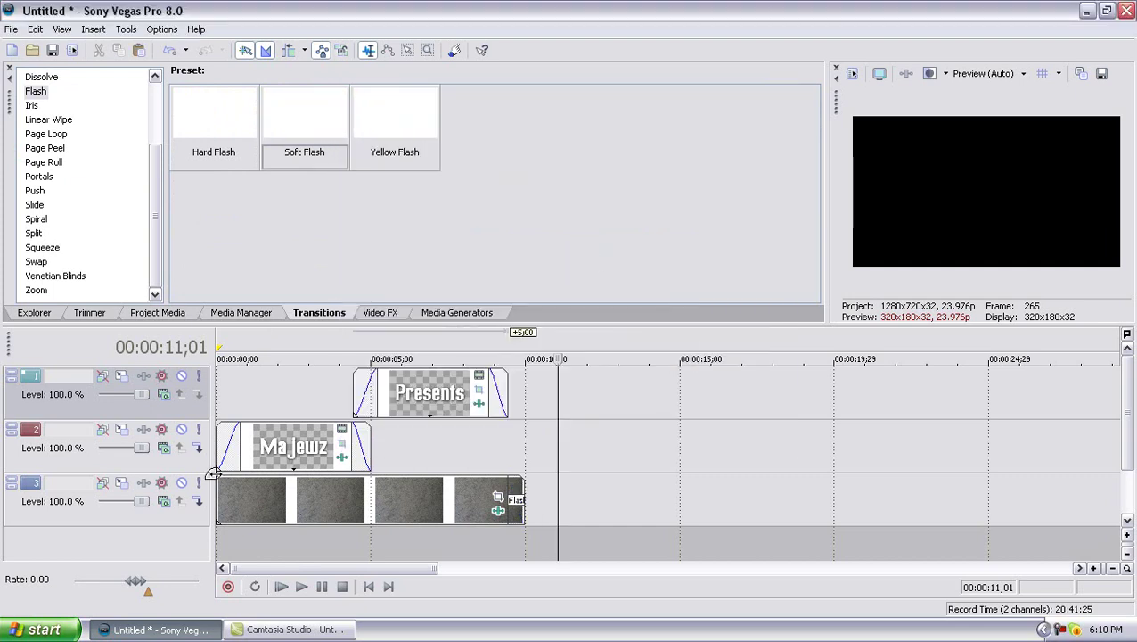
Step: Add a fade-in to the background event as long as the Majewz text's fade-in, and play the intro to check it
drag(219, 478, 238, 475)
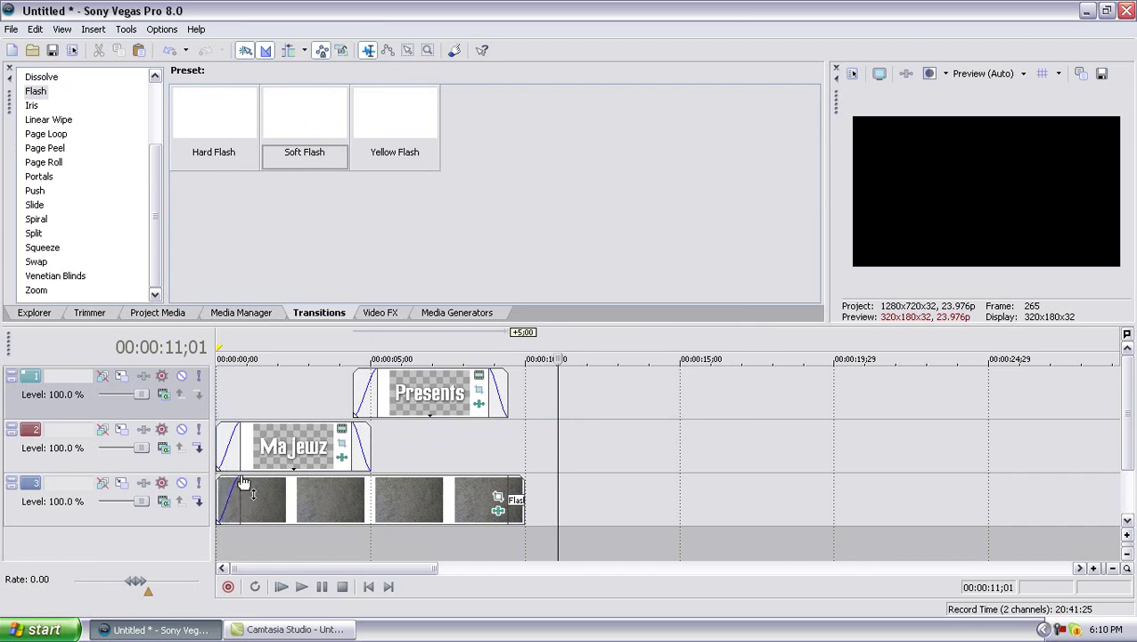
click(282, 587)
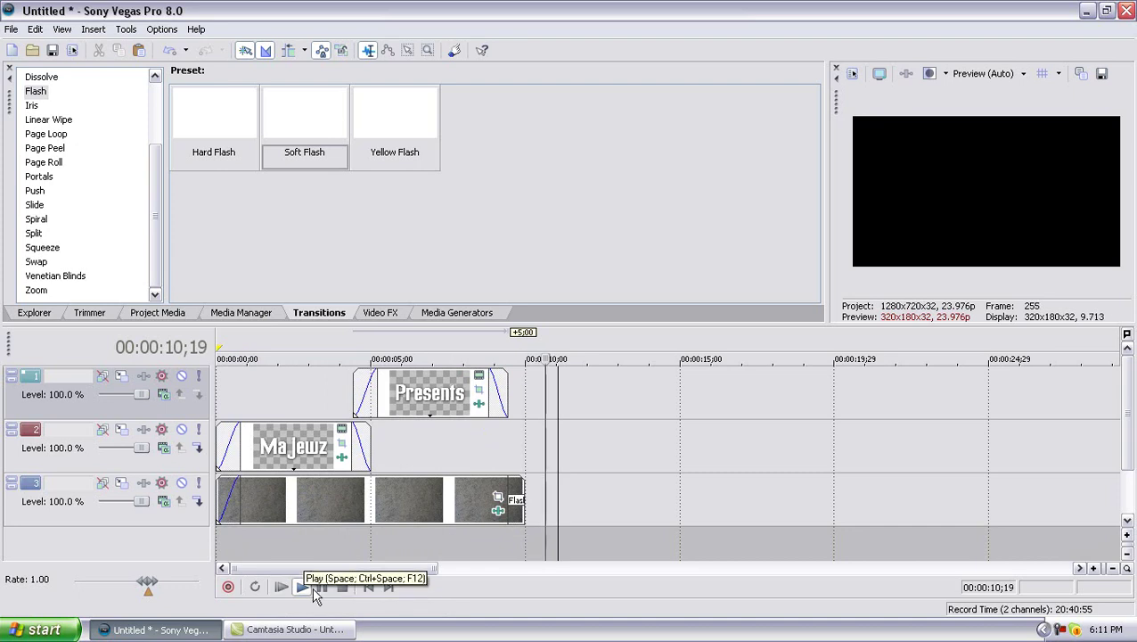
click(322, 586)
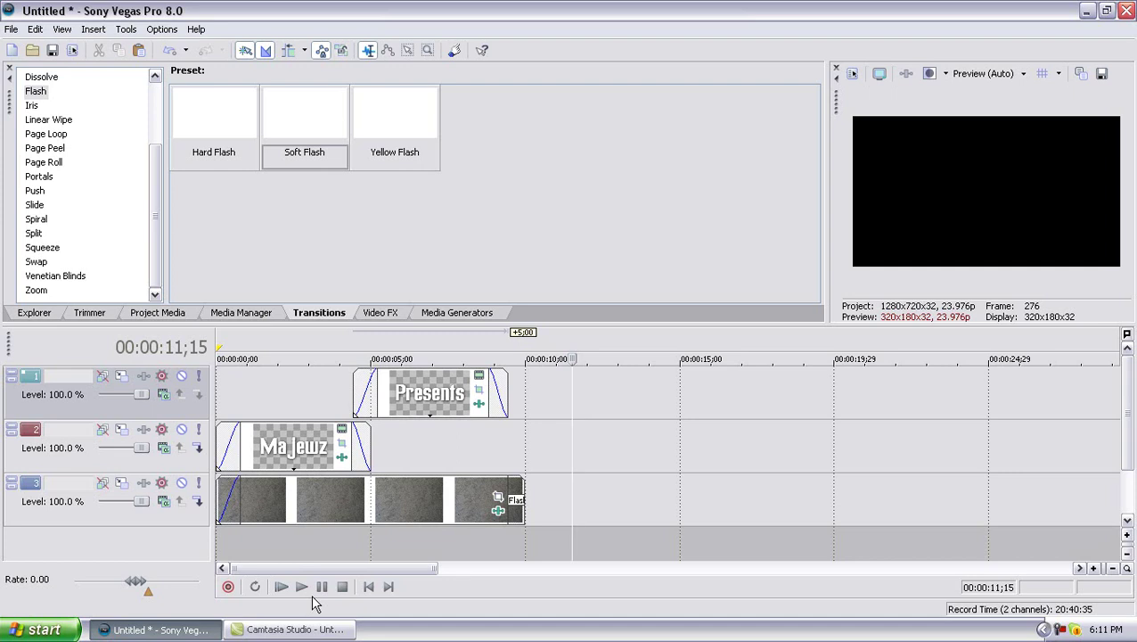
click(281, 393)
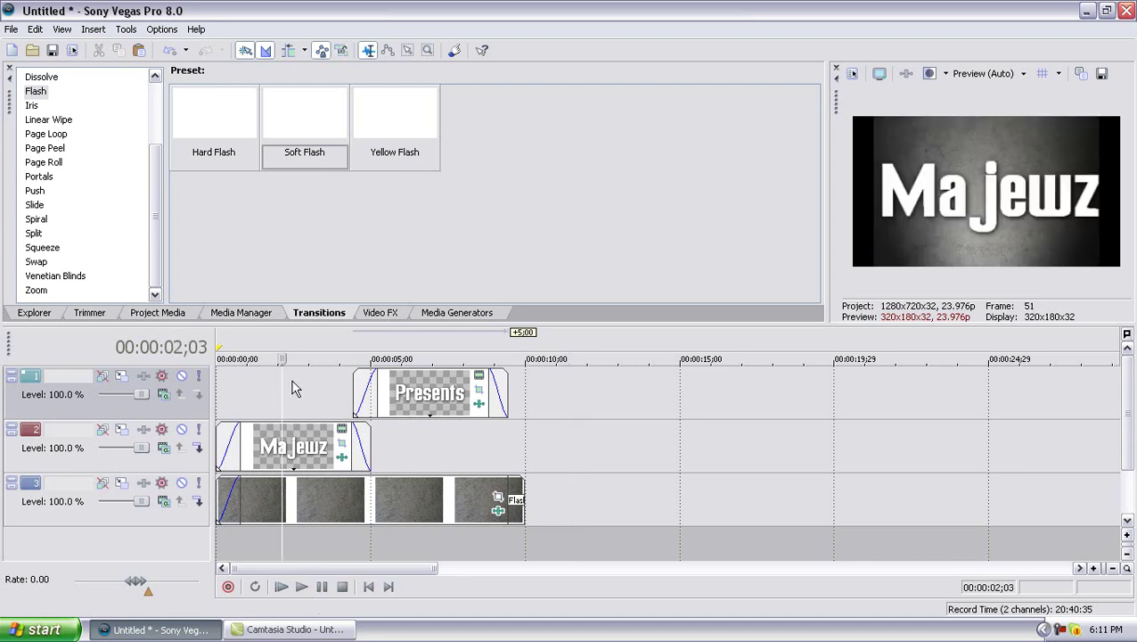